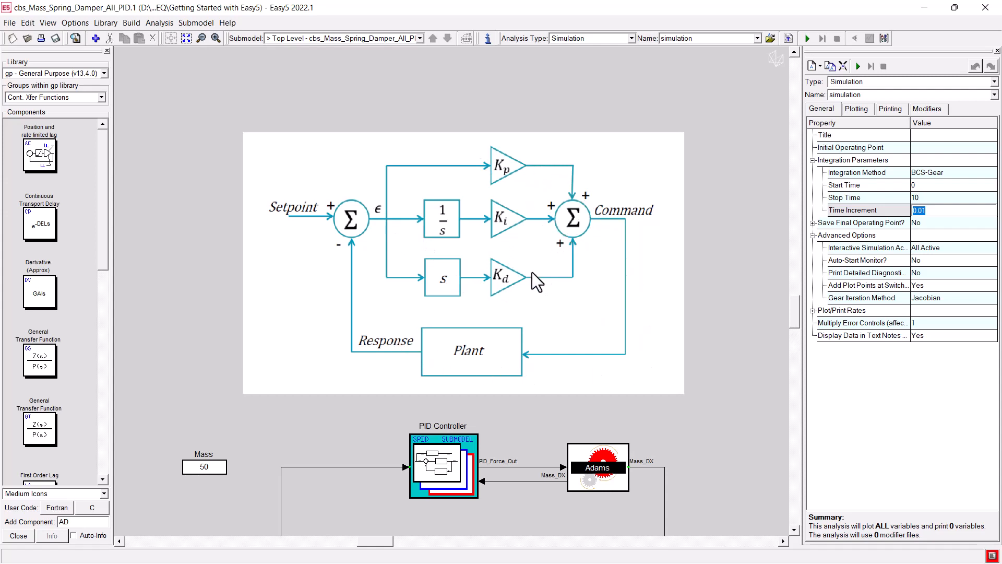
- Compare the PID loop diagram with the blocks inside the PID Controller submodel and return to the top level
scroll(532, 272, down, 5)
scroll(532, 272, down, 2)
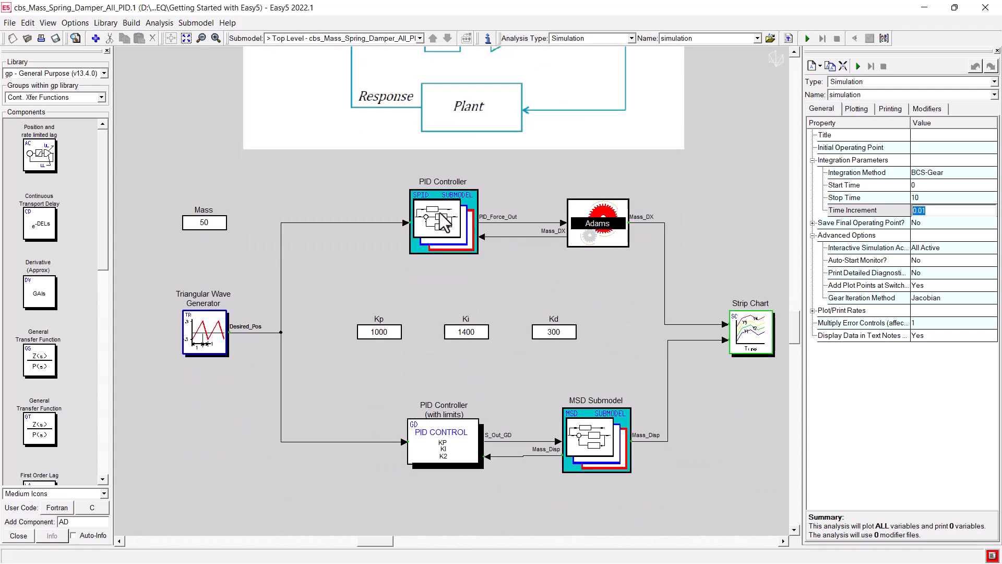
scroll(427, 218, up, 3)
scroll(427, 218, up, 2)
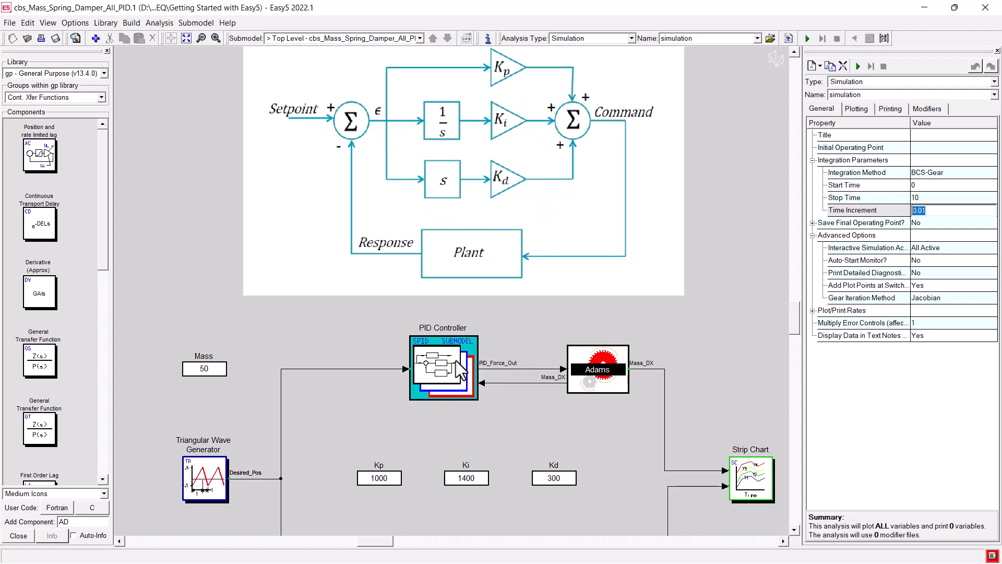
scroll(456, 360, down, 3)
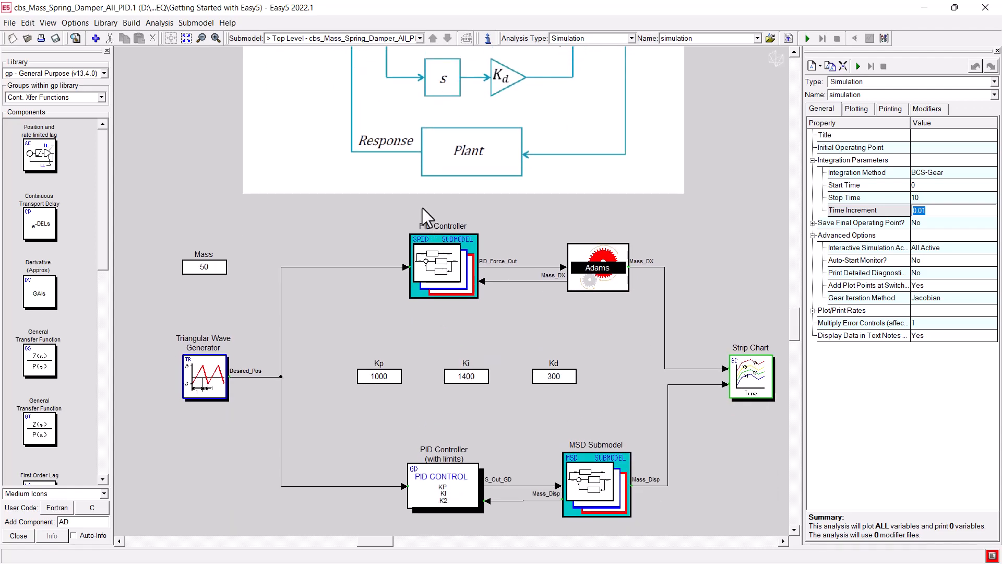
double_click(442, 265)
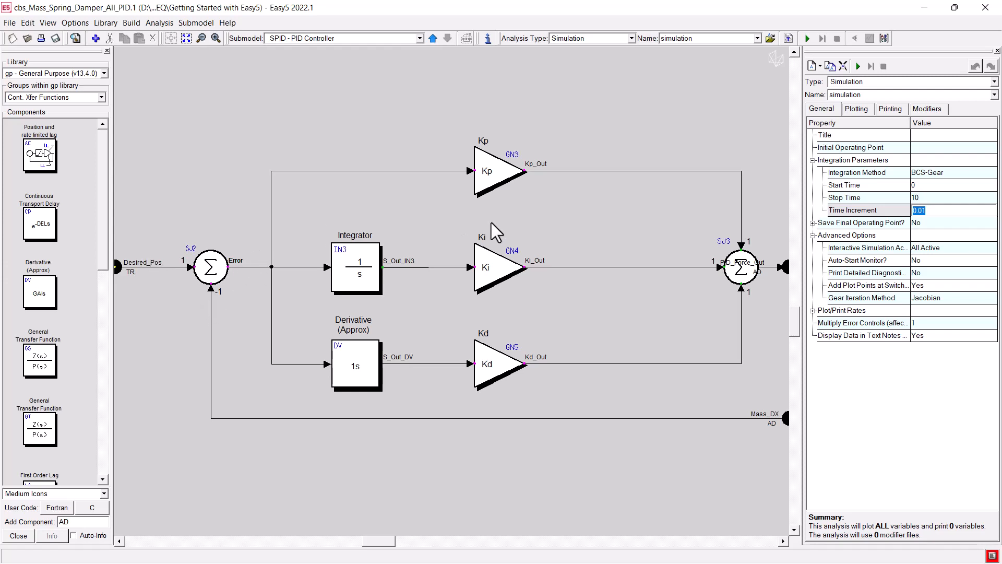
click(431, 37)
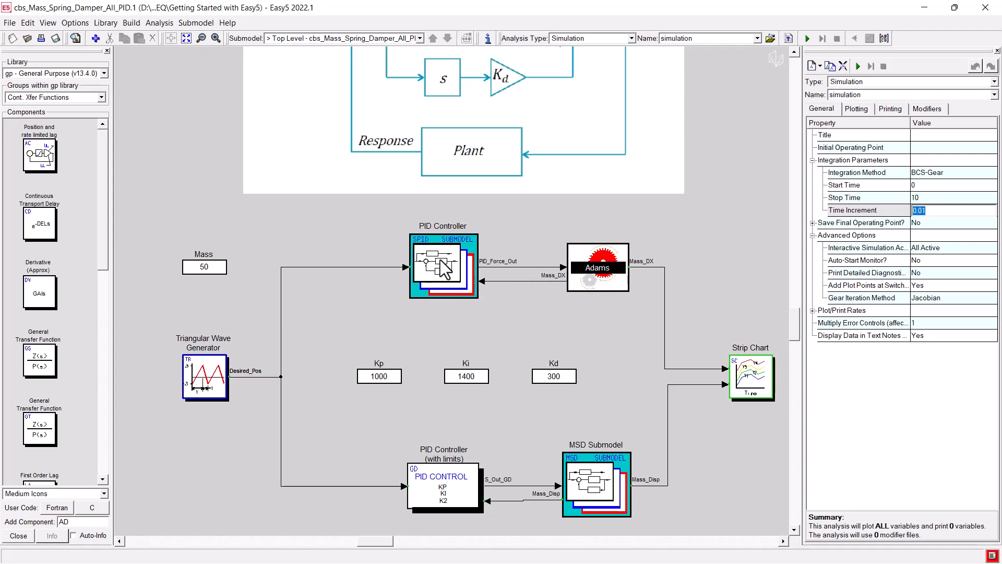
- Check the Desired_Pos and Mass_DX connections inside the PID Controller submodel, returning to the top level
click(297, 261)
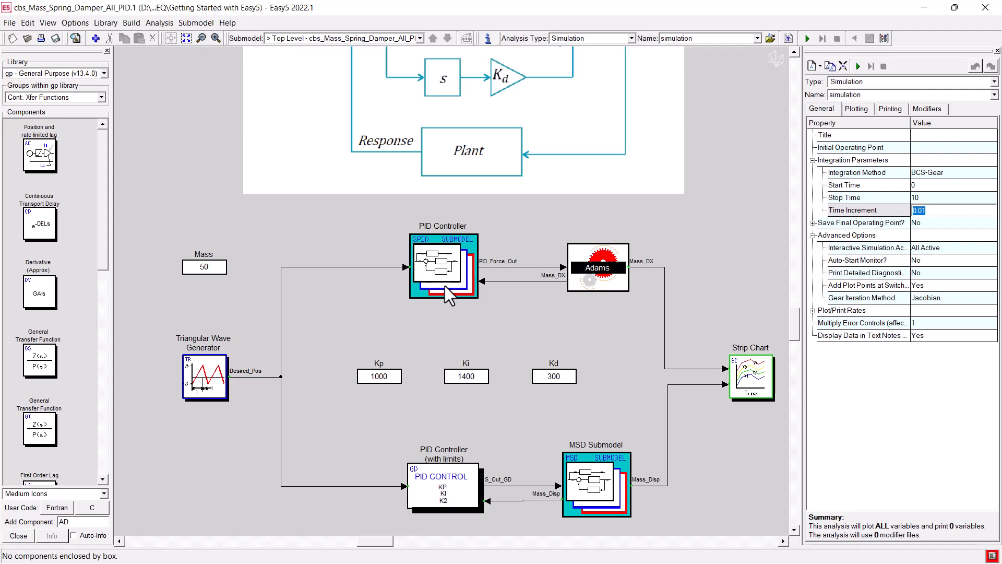
scroll(446, 264, down, 2)
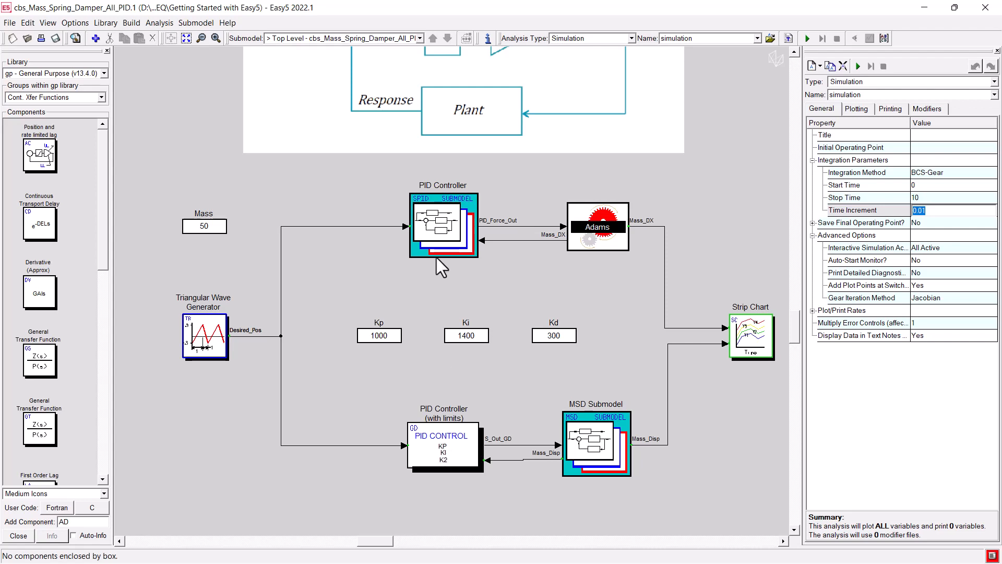
double_click(434, 225)
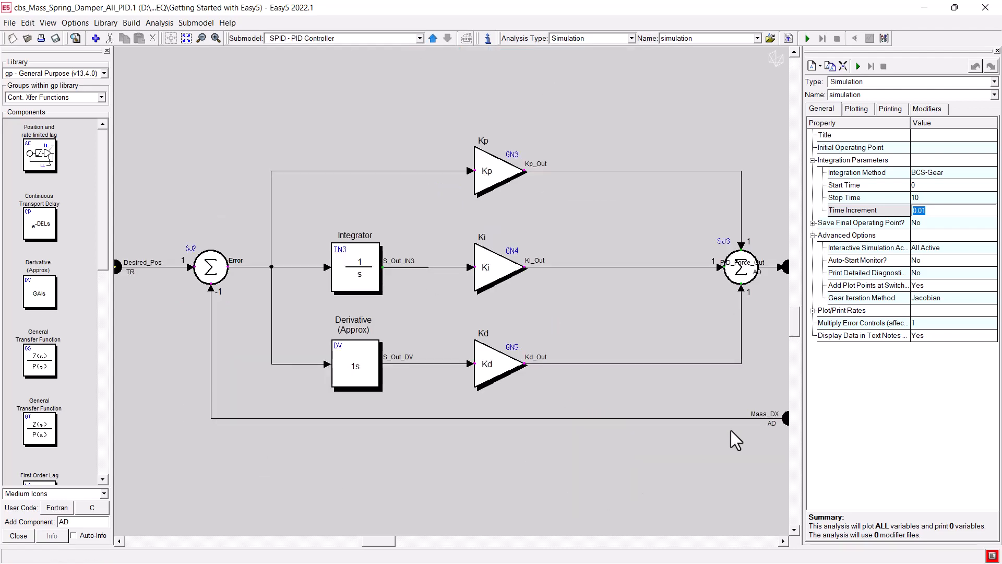
click(432, 39)
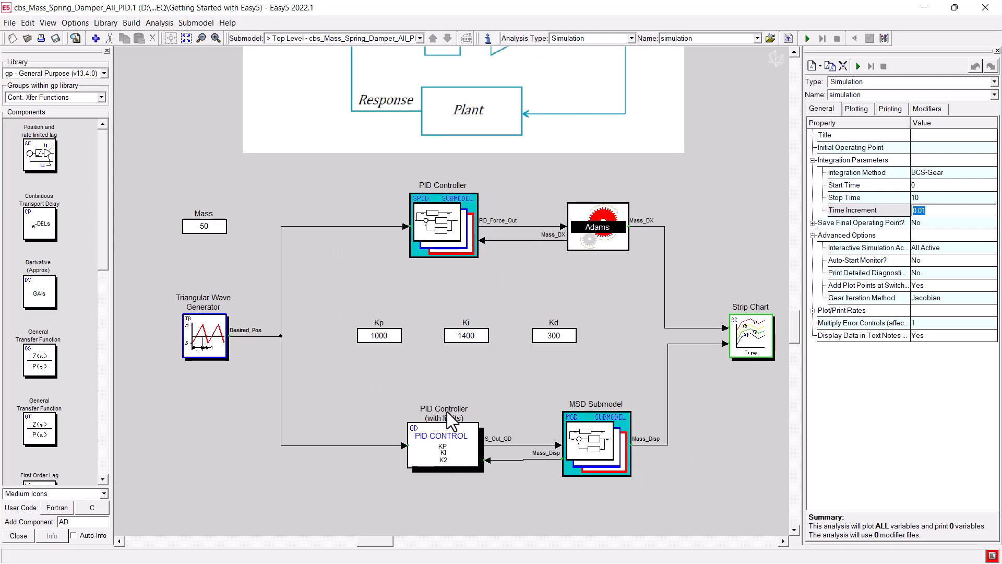
- Review the gain inputs of the PID Controller (with limits) component and the matching gain blocks in the PID Controller submodel
double_click(441, 441)
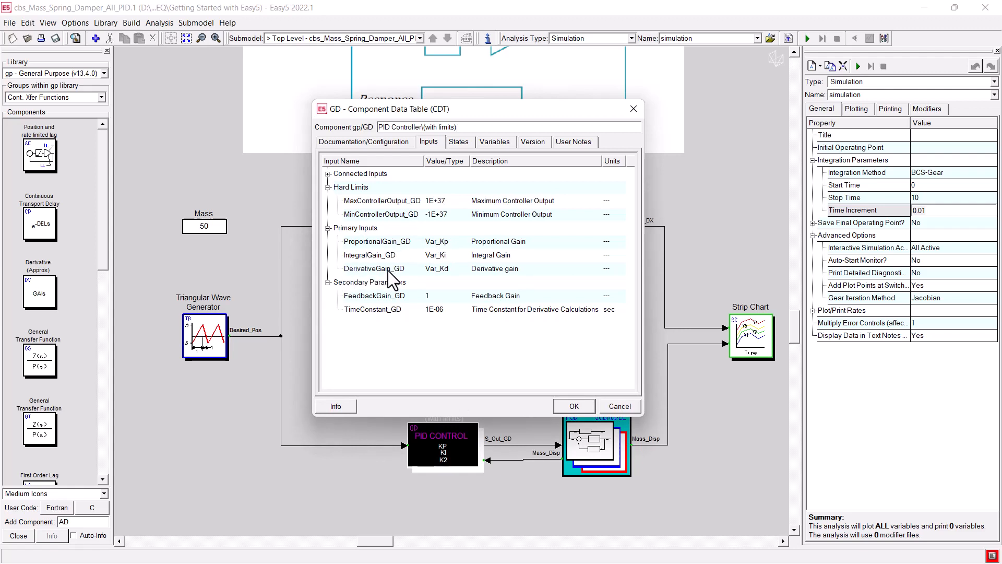
drag(484, 111, 440, 96)
click(532, 393)
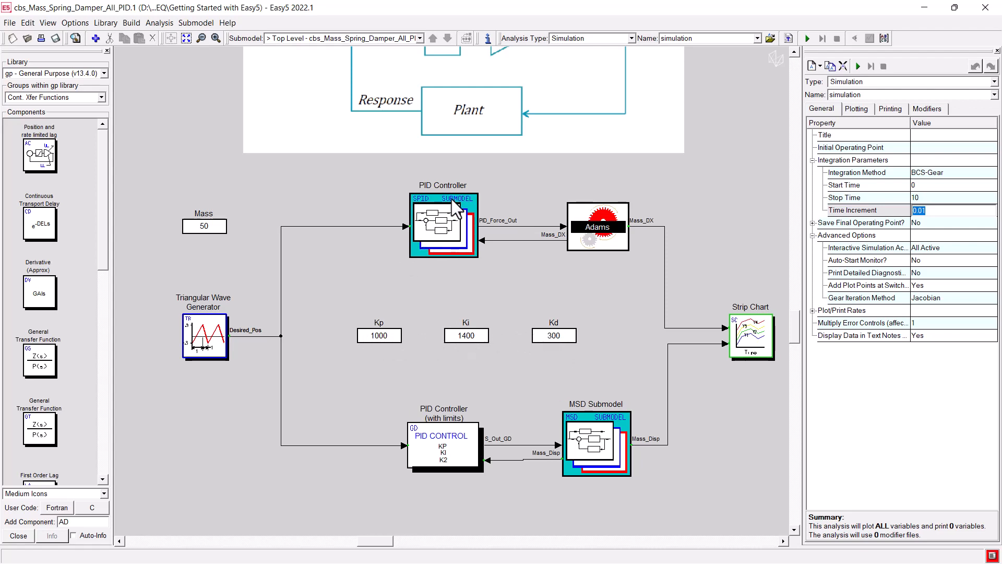
double_click(451, 225)
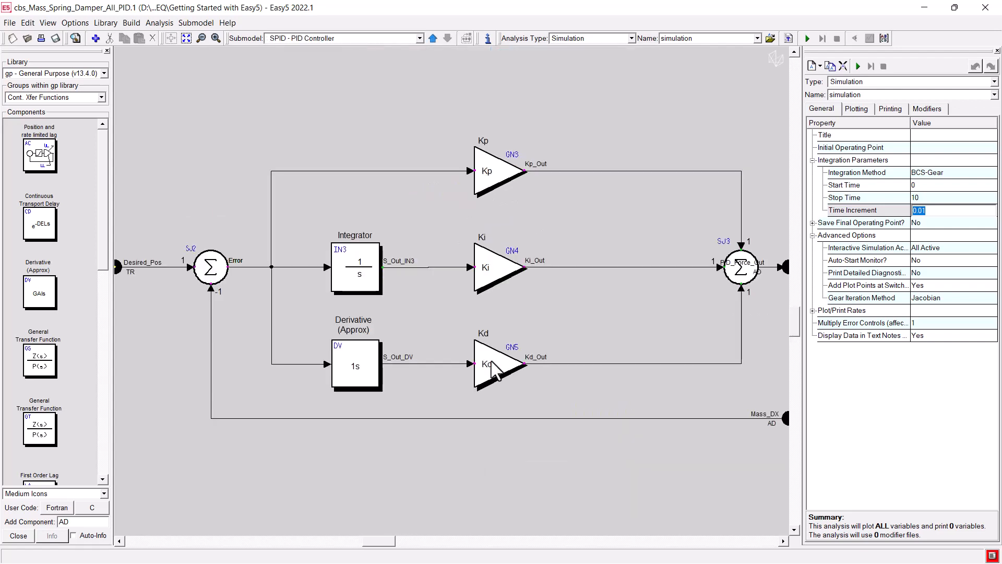
click(433, 38)
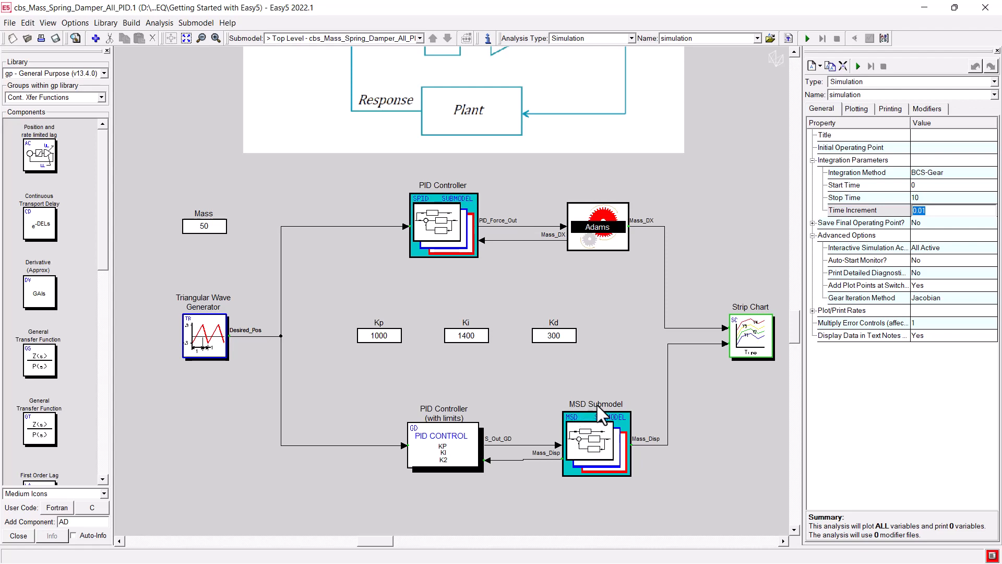
- Examine the MSD Submodel's block diagram and the group options for its components, and return to the top level
double_click(596, 444)
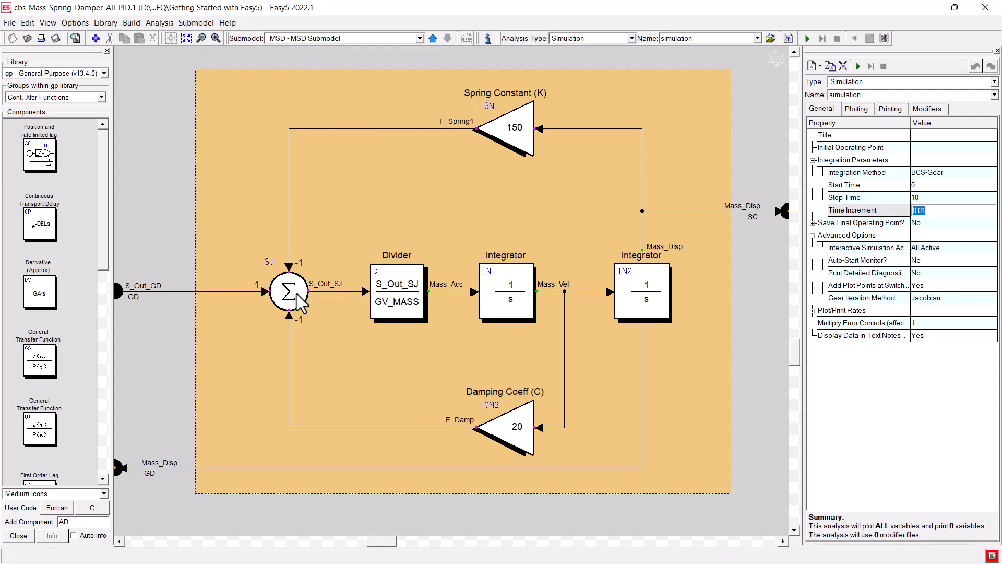
drag(172, 52, 642, 389)
drag(707, 476, 756, 524)
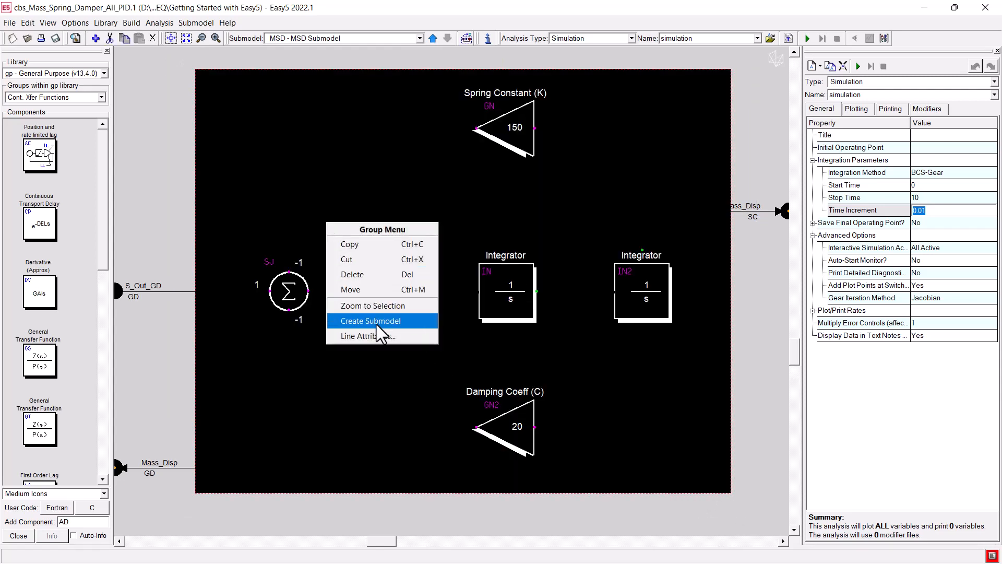
click(159, 156)
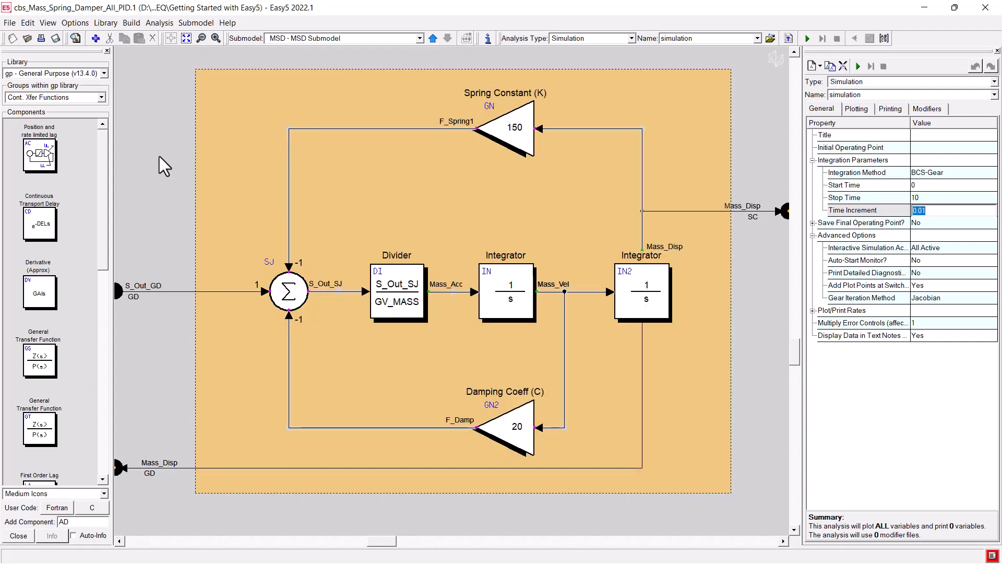
click(432, 41)
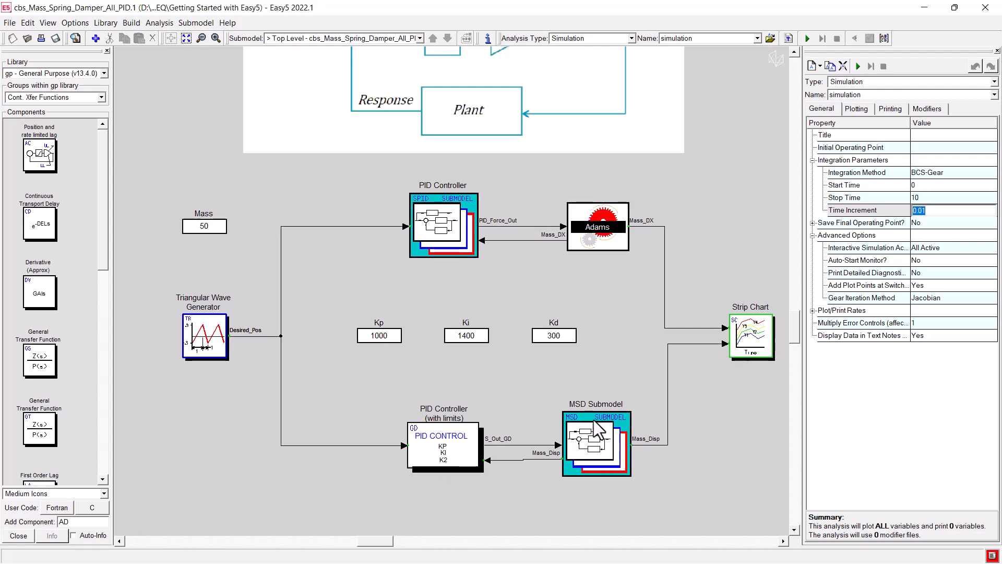
- Configure the Adams block with the MSD_Easy5_Cosim file in Co-Simulation (Discrete) mode and accept its component data
double_click(604, 235)
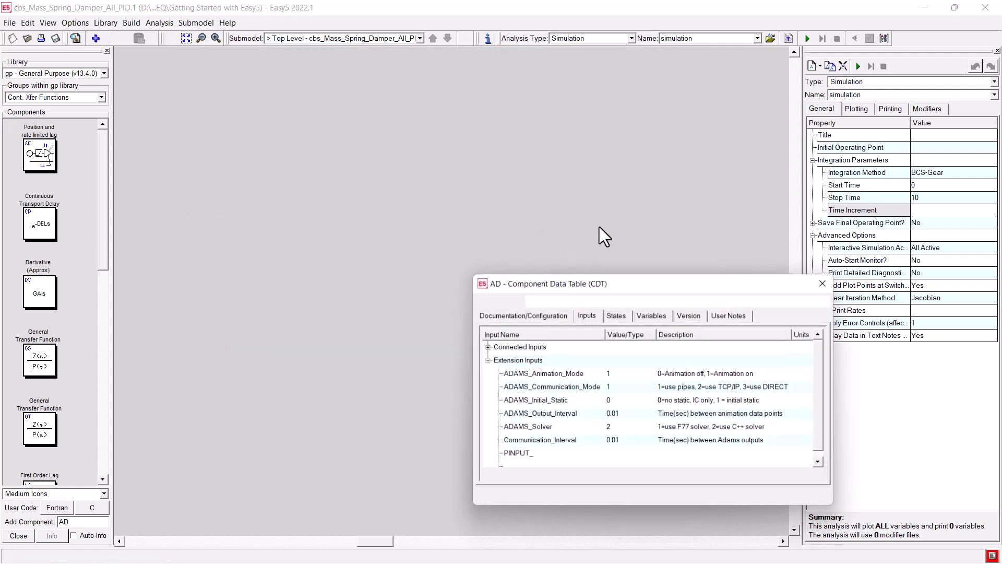
drag(651, 302, 506, 168)
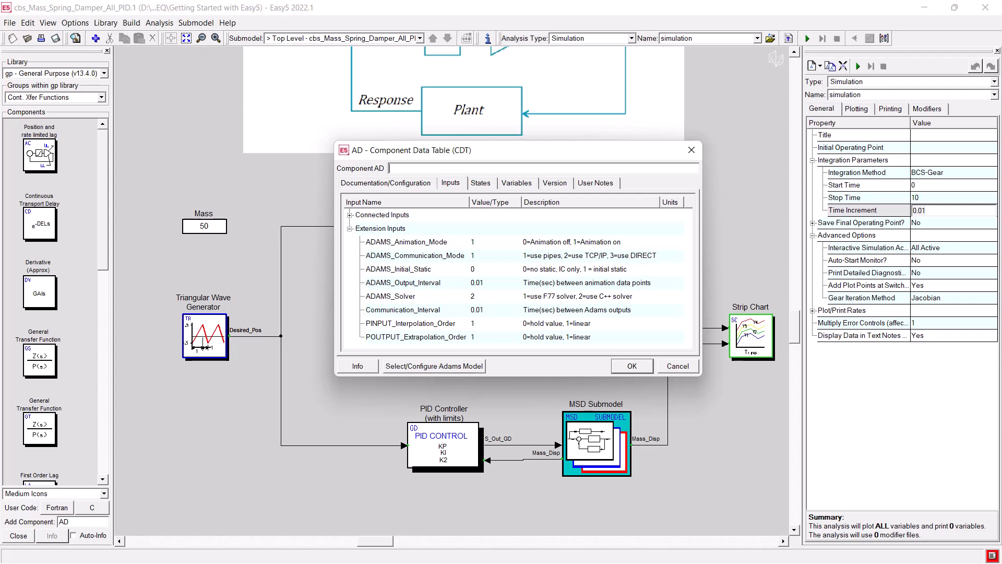
drag(362, 118, 486, 120)
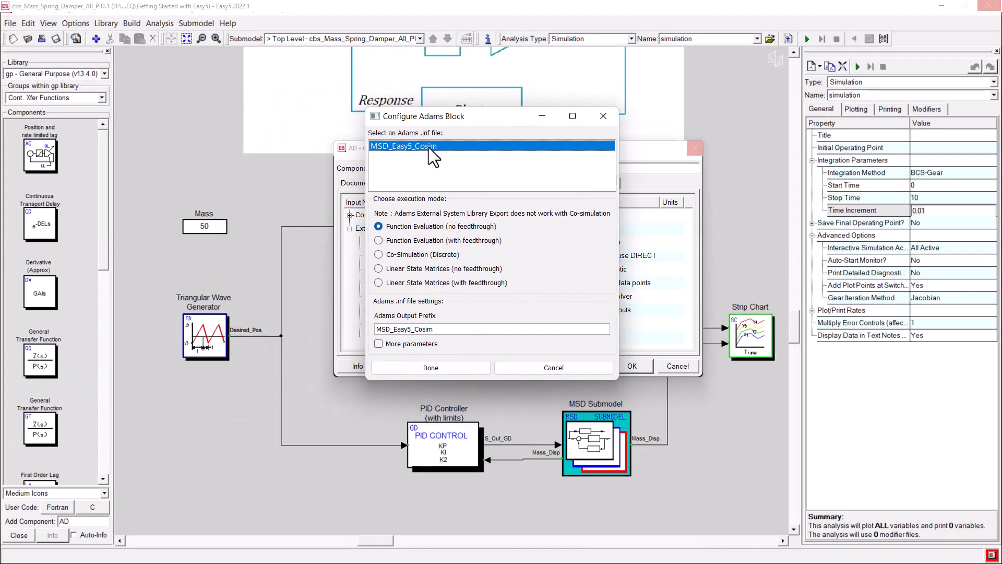
click(381, 255)
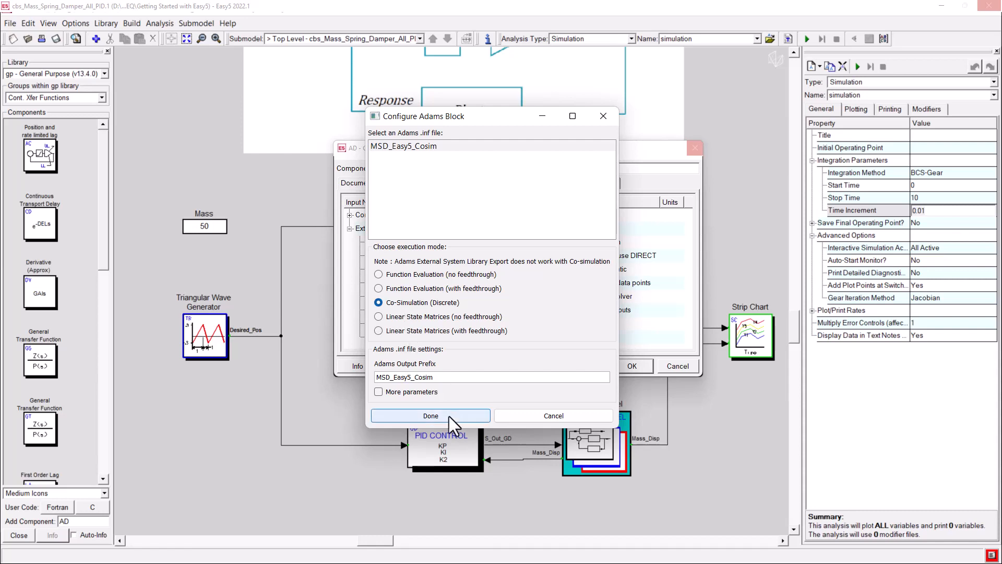
click(436, 416)
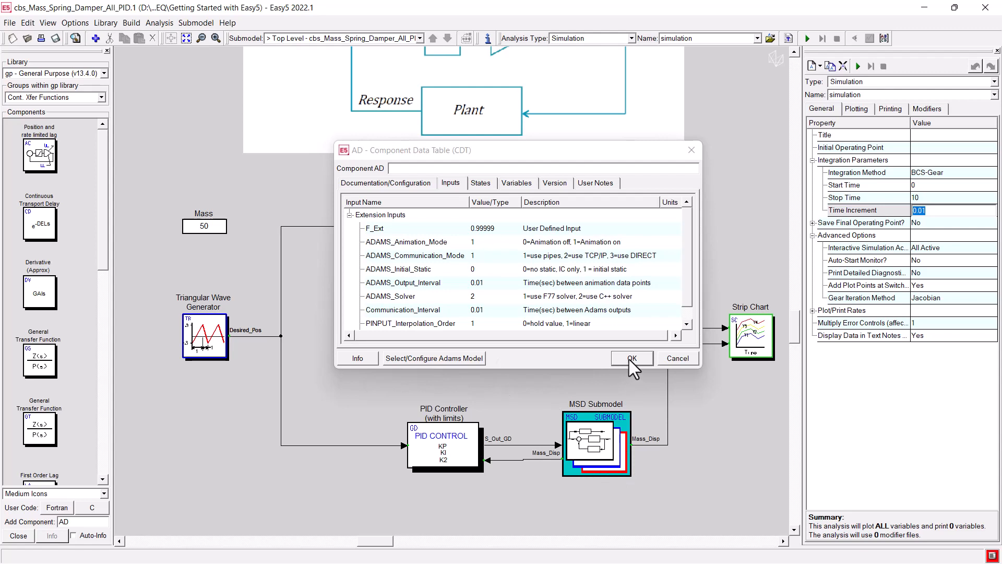
drag(689, 277, 690, 300)
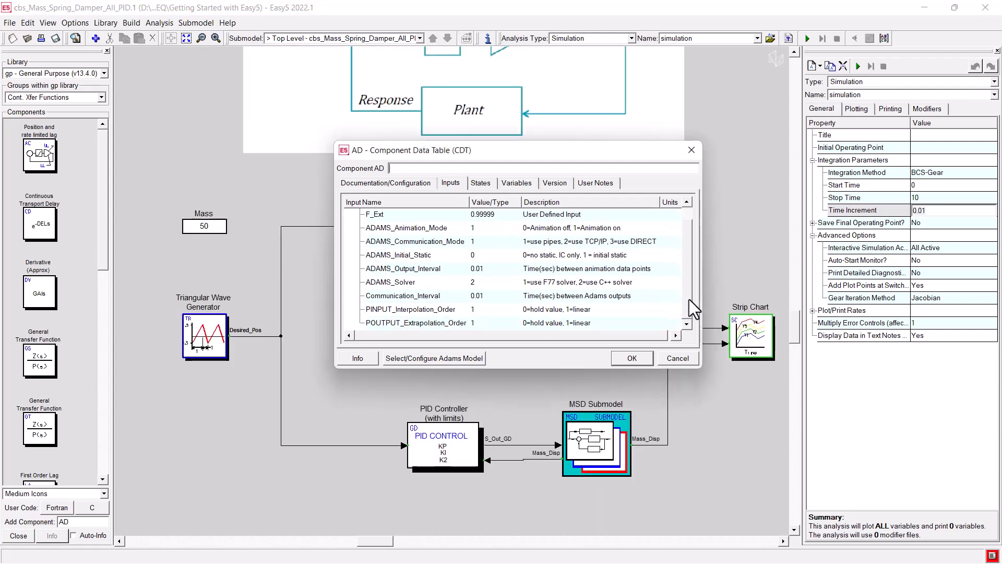
click(634, 358)
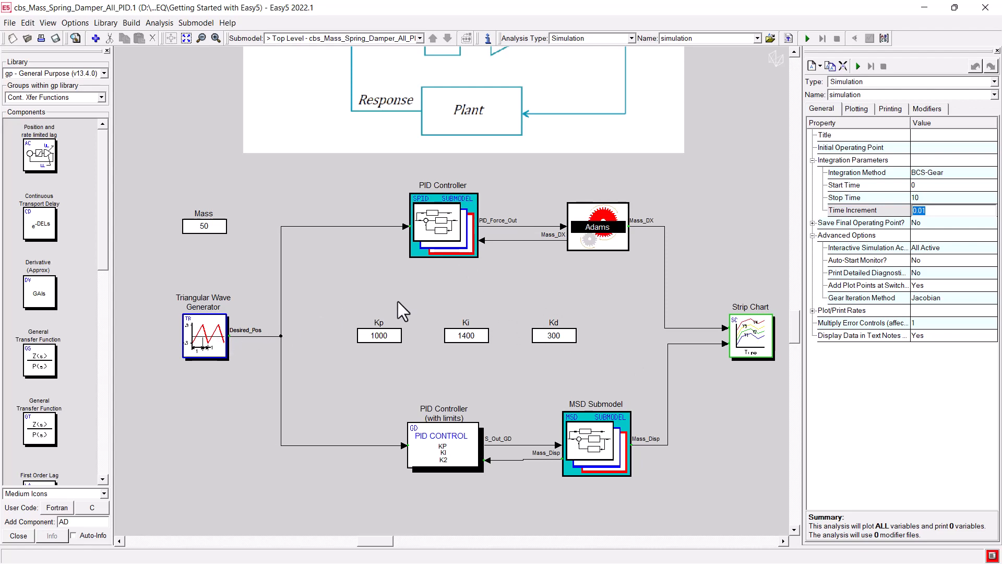
- Review the output values and time increments of the Triangular Wave Generator
double_click(207, 337)
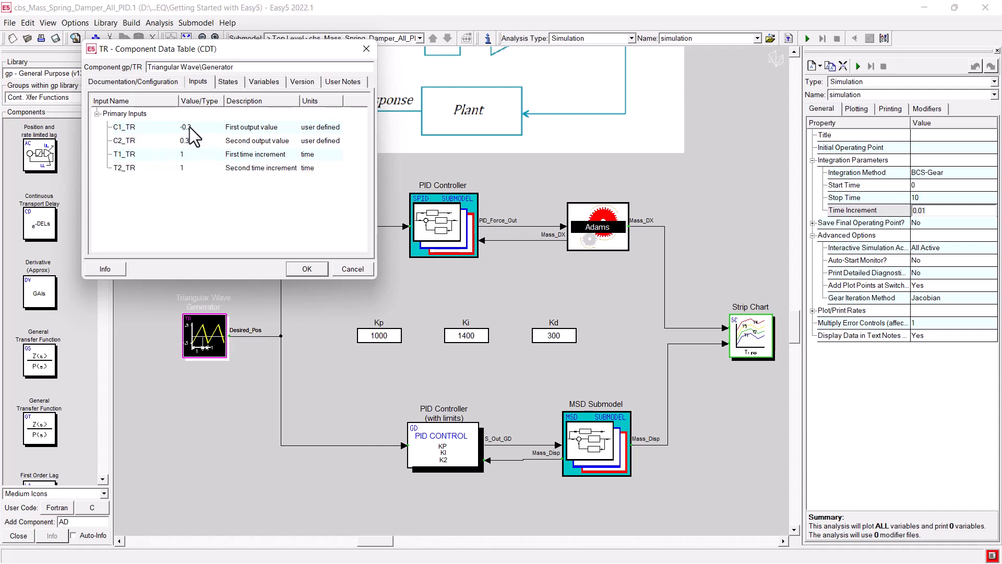
click(309, 270)
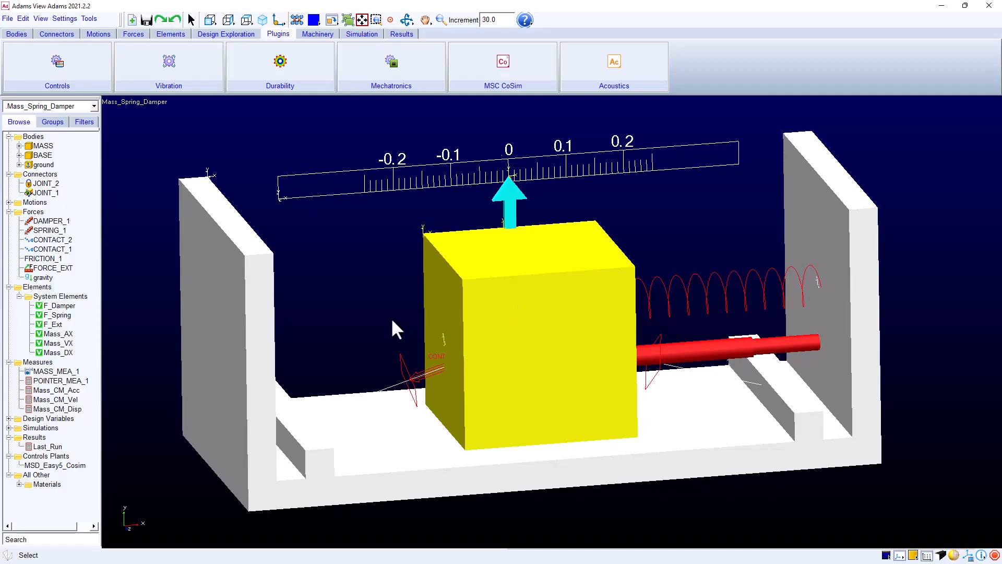
- In Adams View, show the mass-spring-damper model in wireframe and open the FORCE_EXT force for modification
key(s)
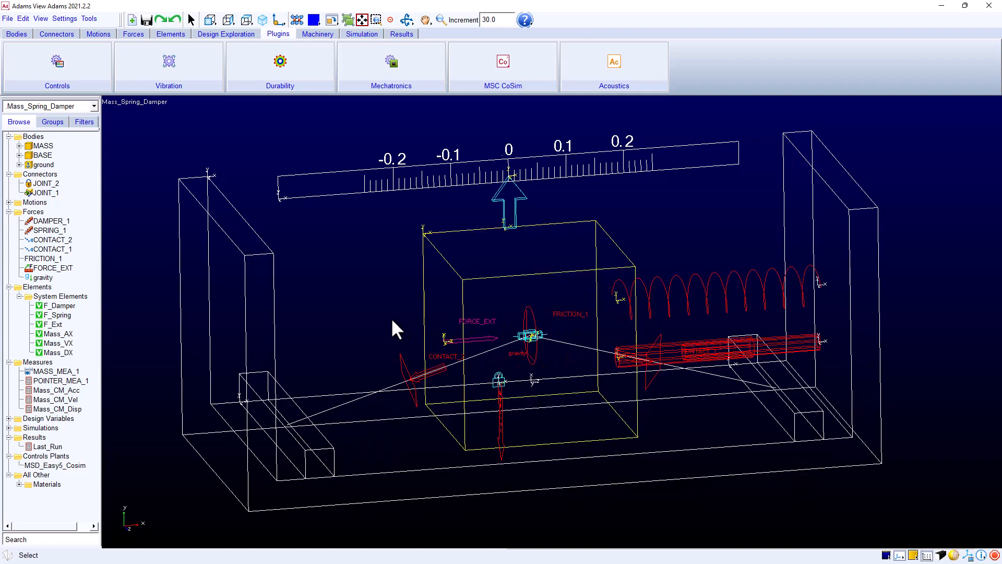
right_click(454, 341)
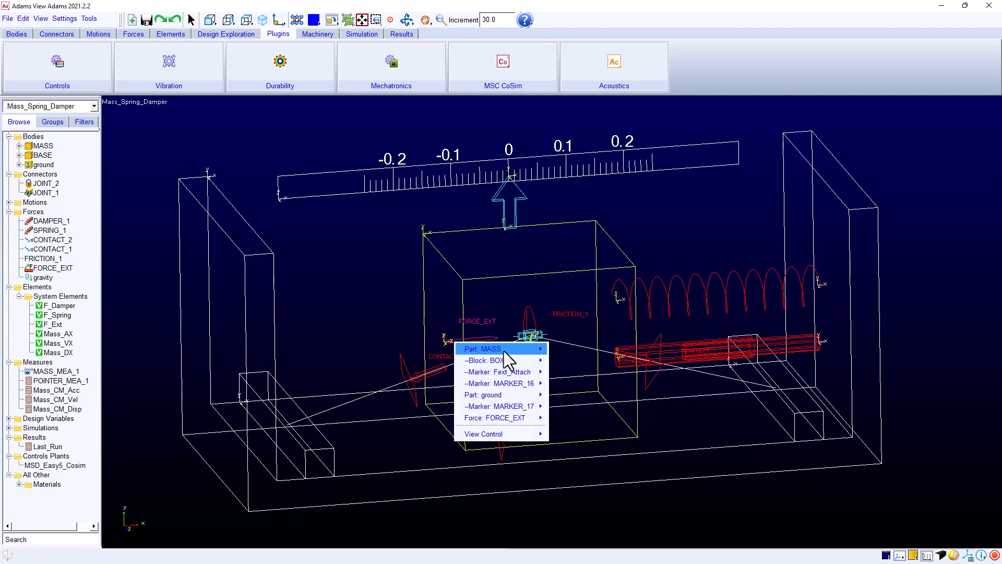
mouse_move(505, 416)
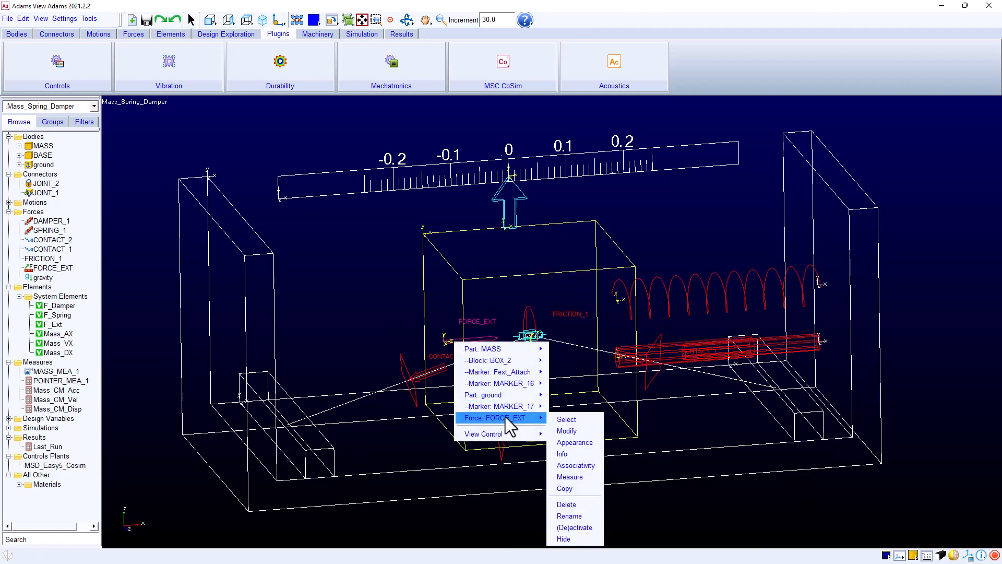
click(568, 429)
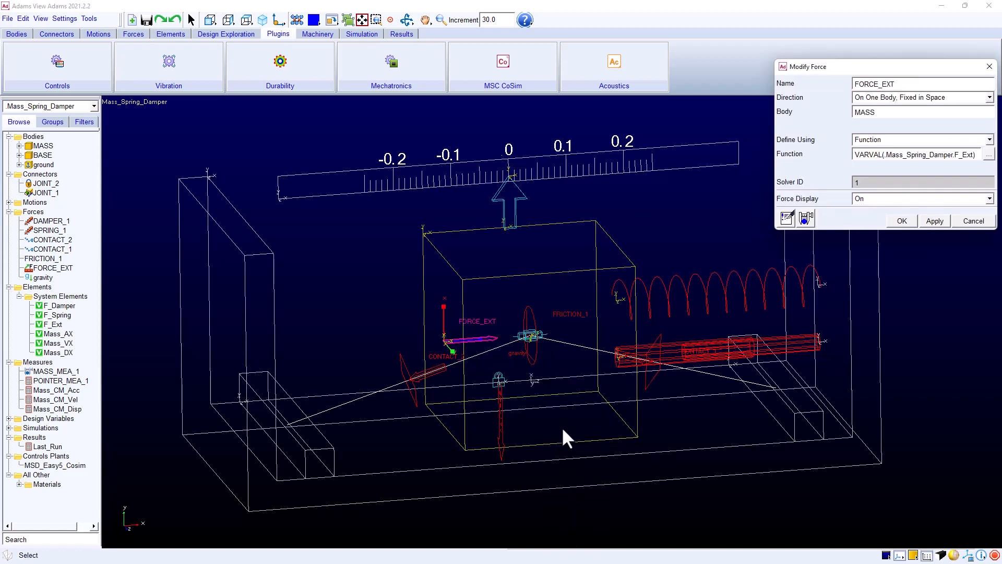
drag(882, 63, 279, 76)
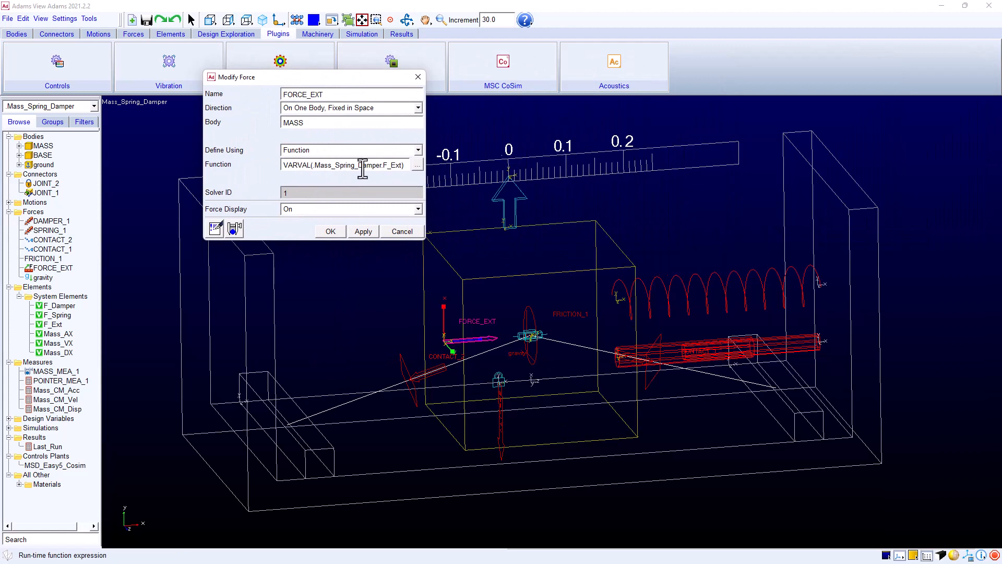
- In the Function Builder, multiply FORCE_EXT's VARVAL expression by STEP(TIME,0,0,1,1)
drag(386, 165, 420, 173)
click(417, 165)
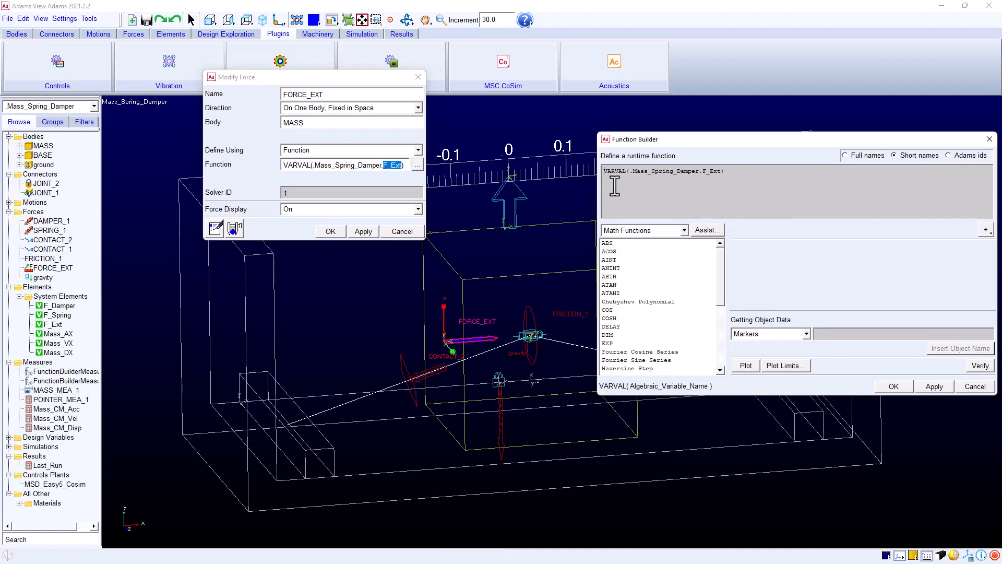
text(STEP()
key(Return)
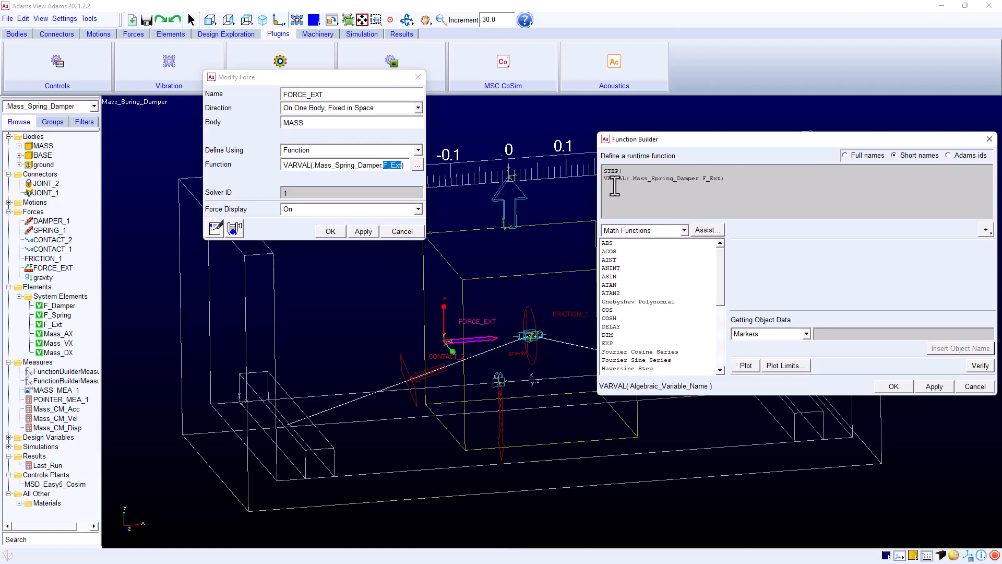
click(633, 172)
text(TIME0)
text()*)
- Try to plot FORCE_EXT's combined STEP and VARVAL runtime function, dismissing the warning and message window
drag(604, 179, 727, 181)
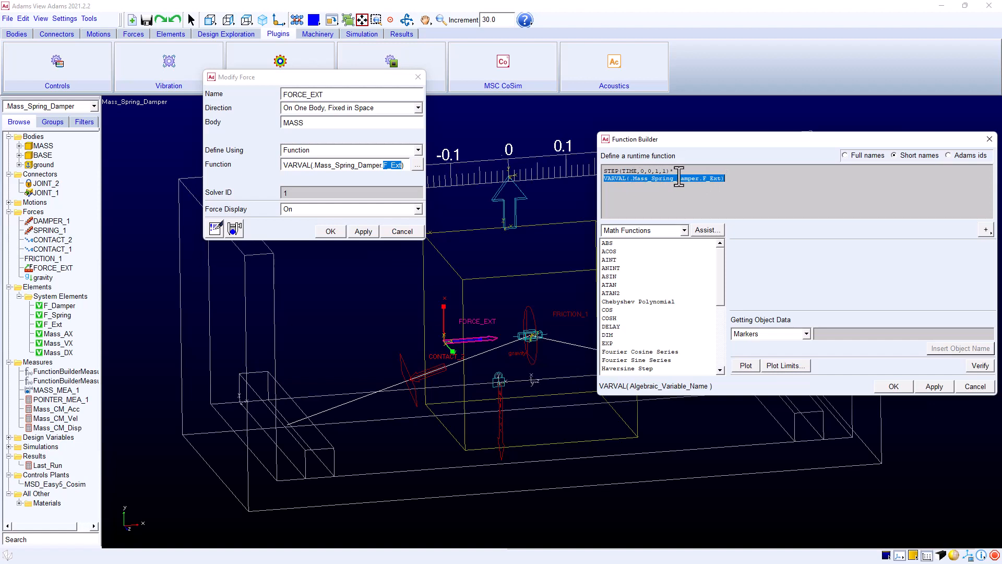
click(746, 366)
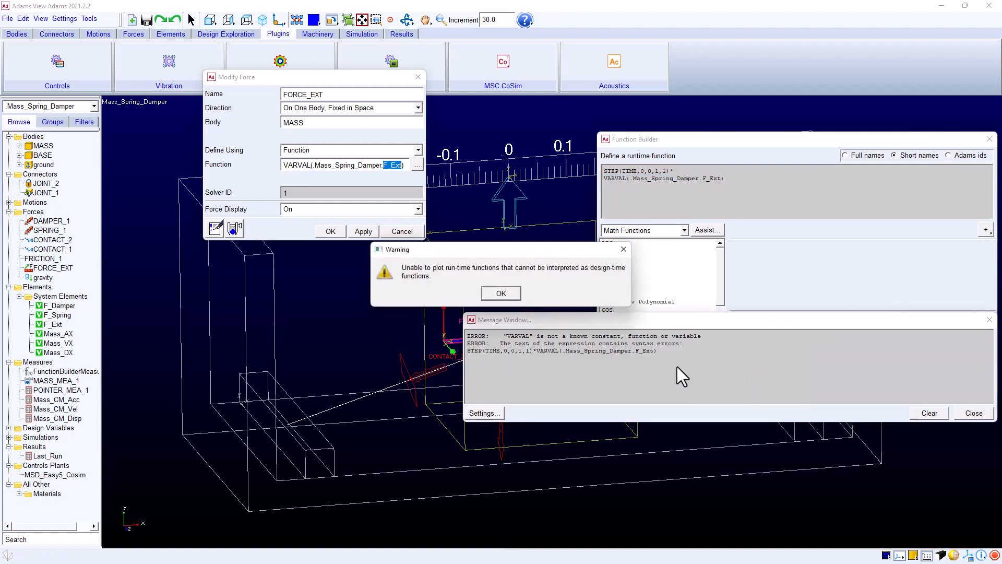
click(501, 293)
drag(712, 320, 564, 319)
click(836, 414)
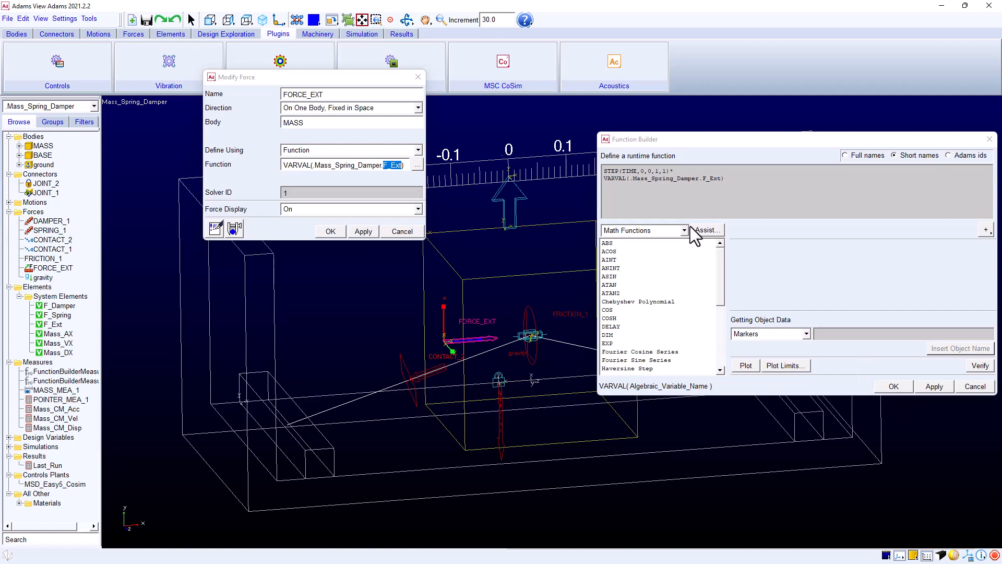
- Accept the STEP-scaled VARVAL function in the Function Builder and confirm the FORCE_EXT modification
drag(604, 178, 727, 179)
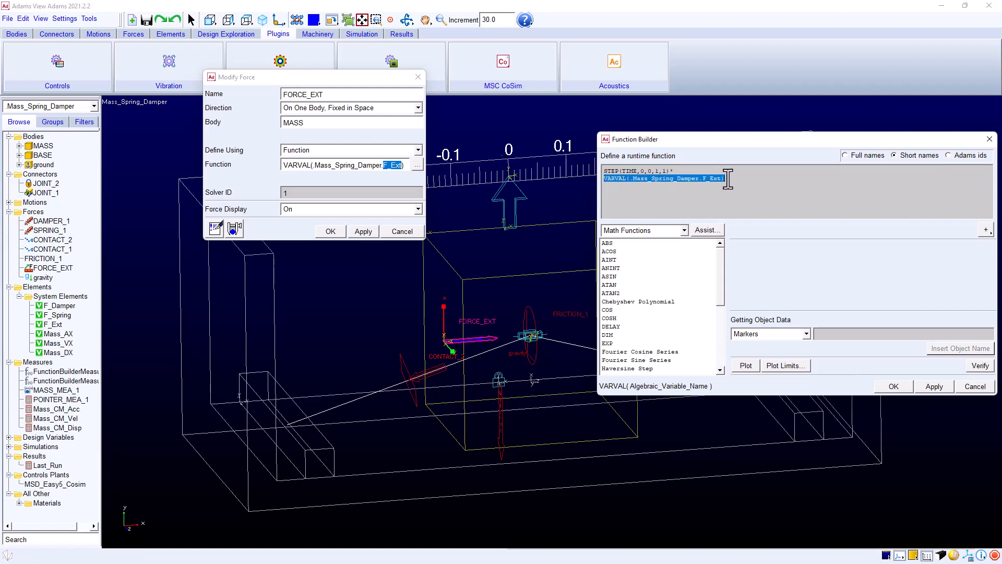
click(894, 387)
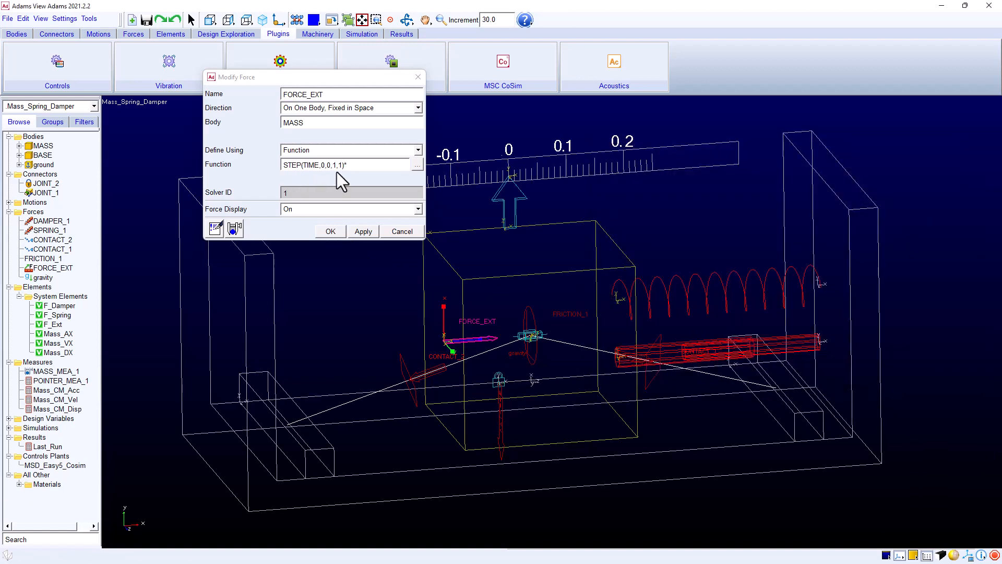
click(331, 233)
- Export the MSD_Easy5_Cosim controls plant with Easy5 as target software and non_linear analysis, closing the message window
click(57, 61)
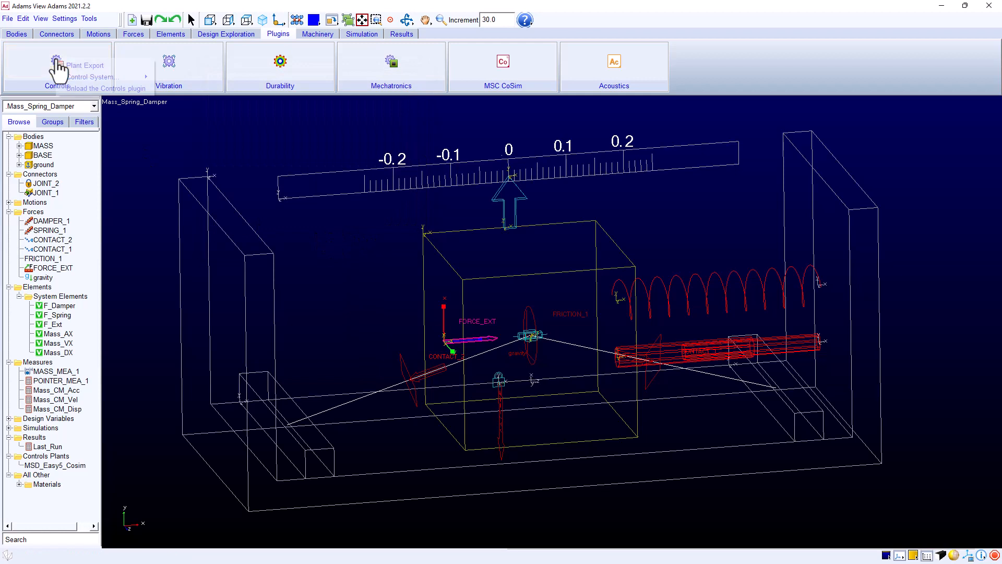
click(70, 65)
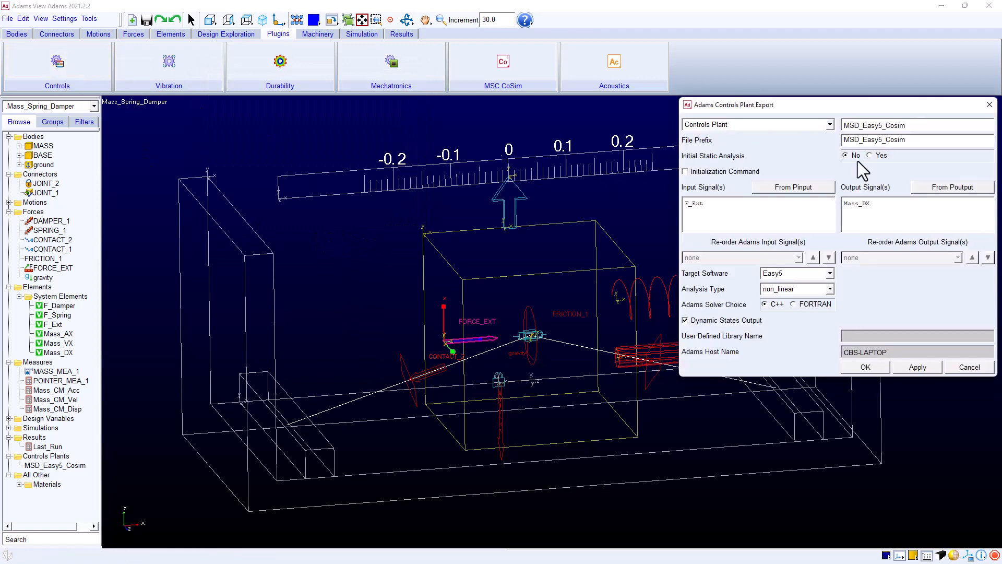
click(882, 368)
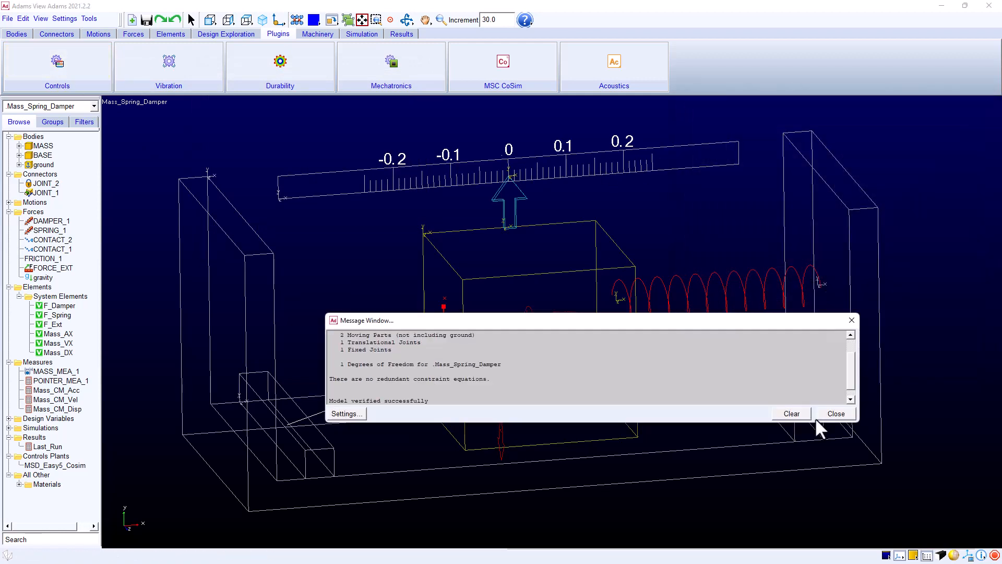
click(836, 415)
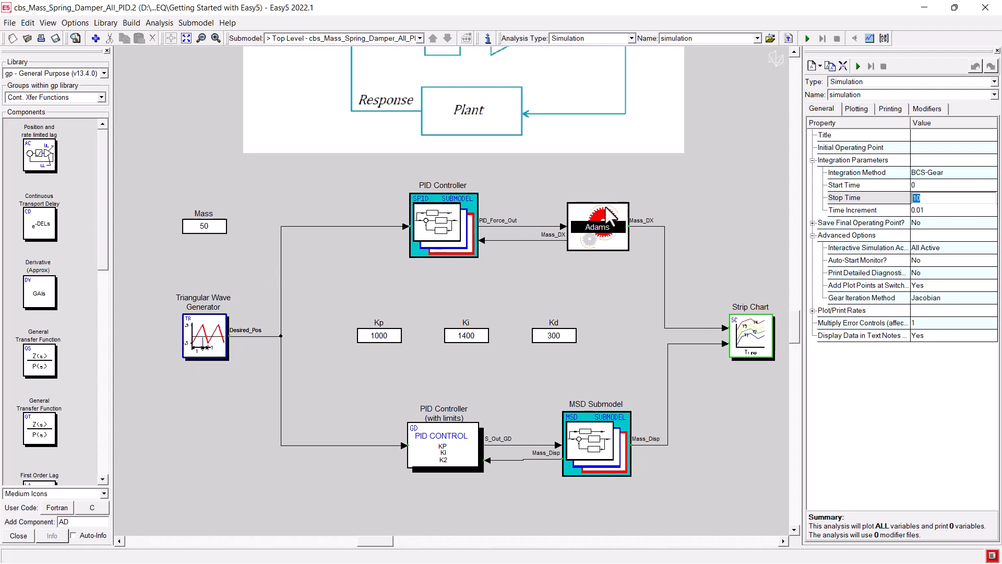
- In Easy5, run the co-simulation with a stop time of 10, watch the strip chart beside the Adams animation, and stop the run
click(857, 66)
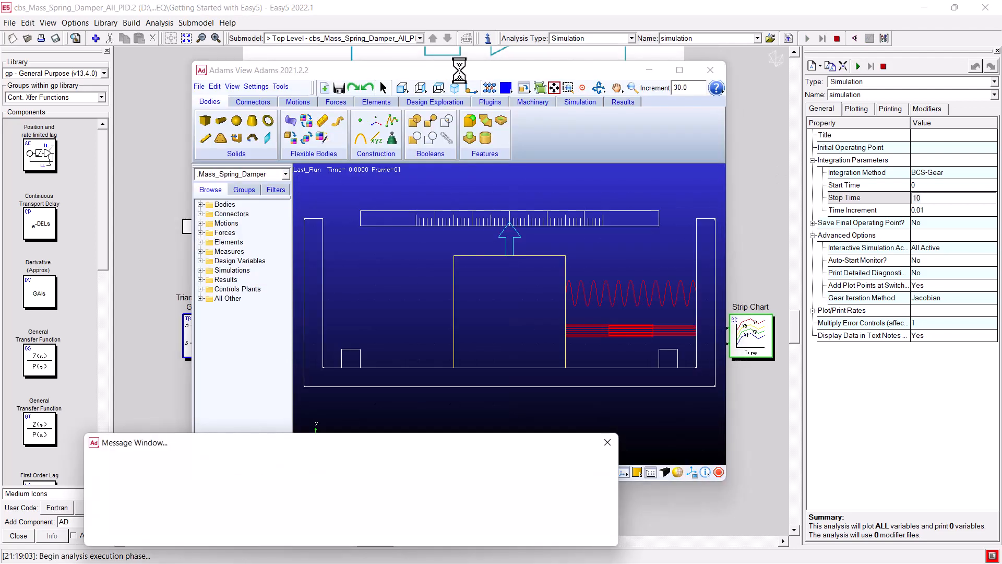
click(595, 538)
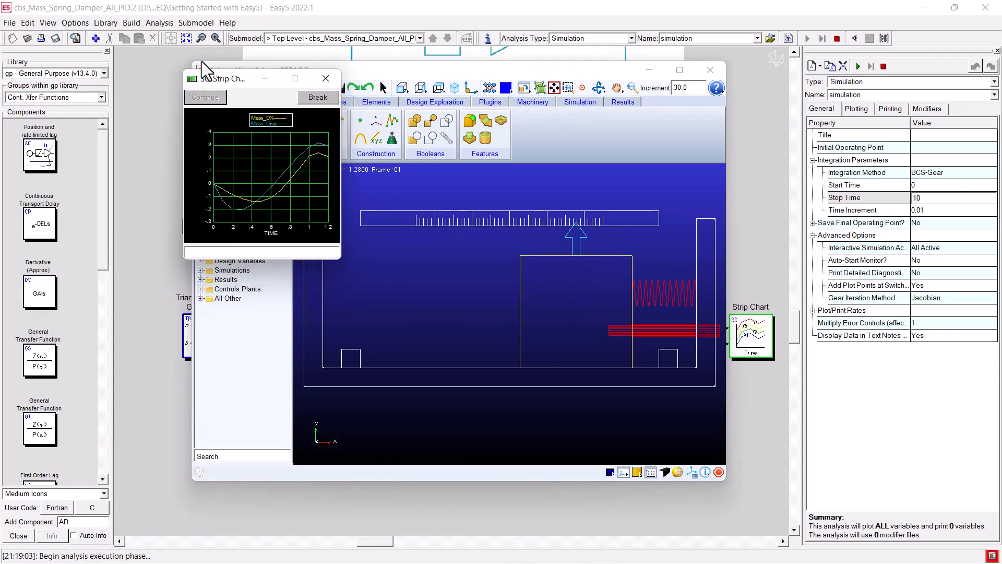
drag(222, 73, 180, 54)
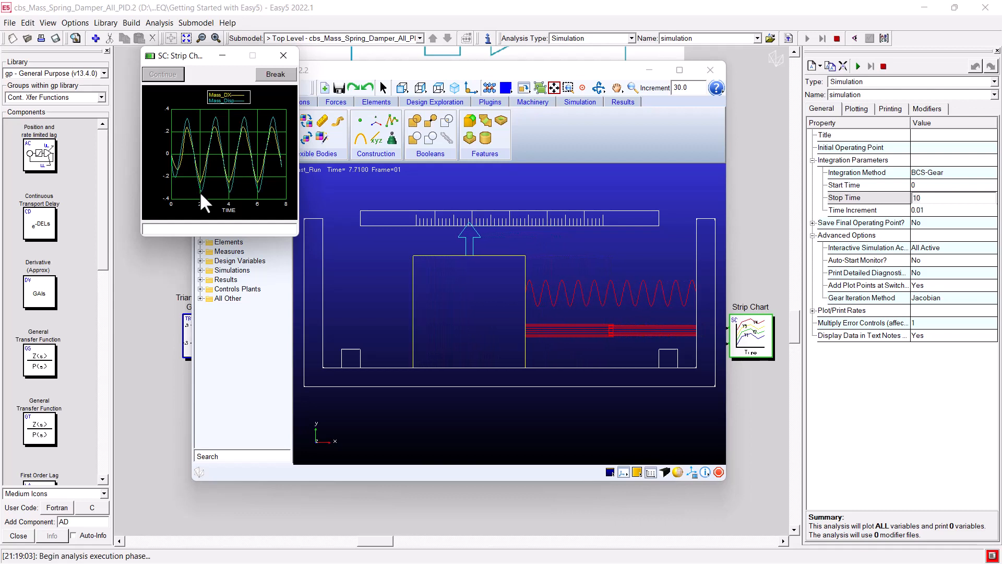
click(883, 67)
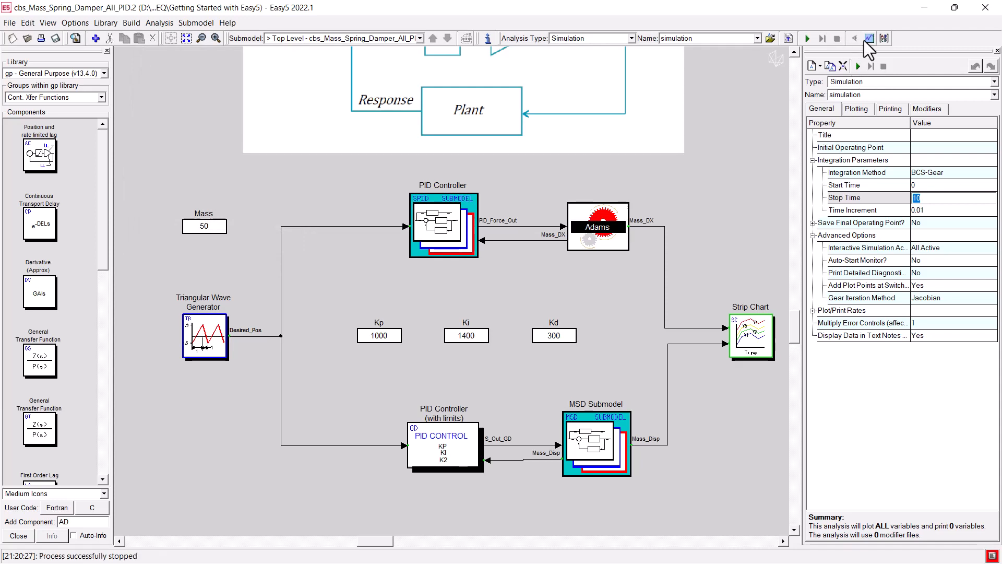
- Open the simulation results in the EASY5 Plotter, check the Mass_Disp plot and display Desired_Pos
click(868, 41)
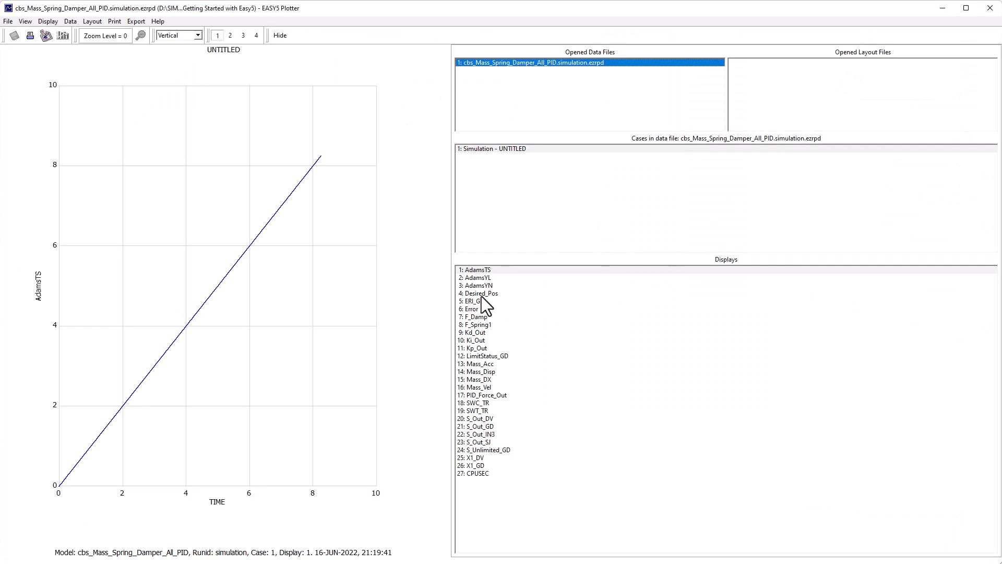
click(481, 294)
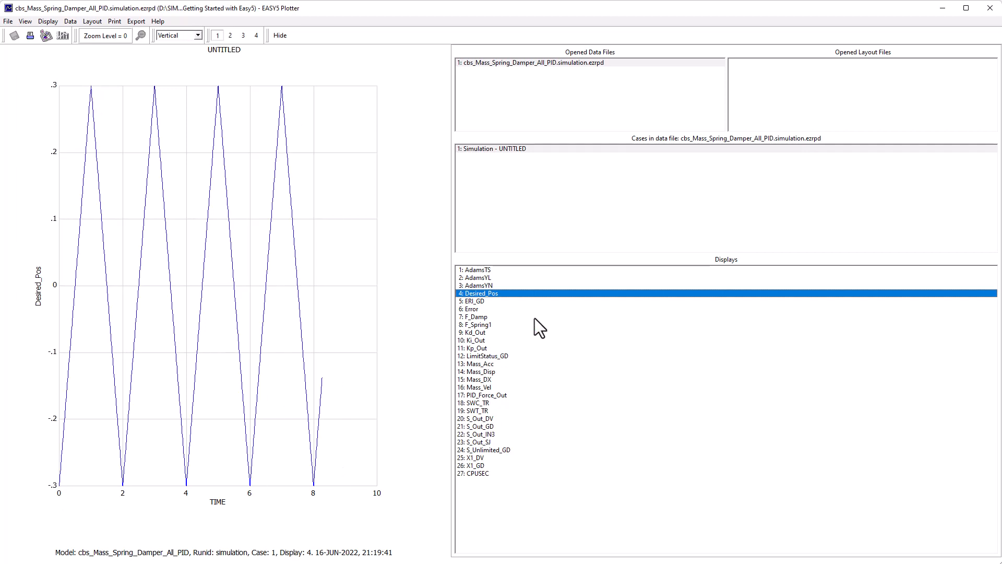
click(483, 371)
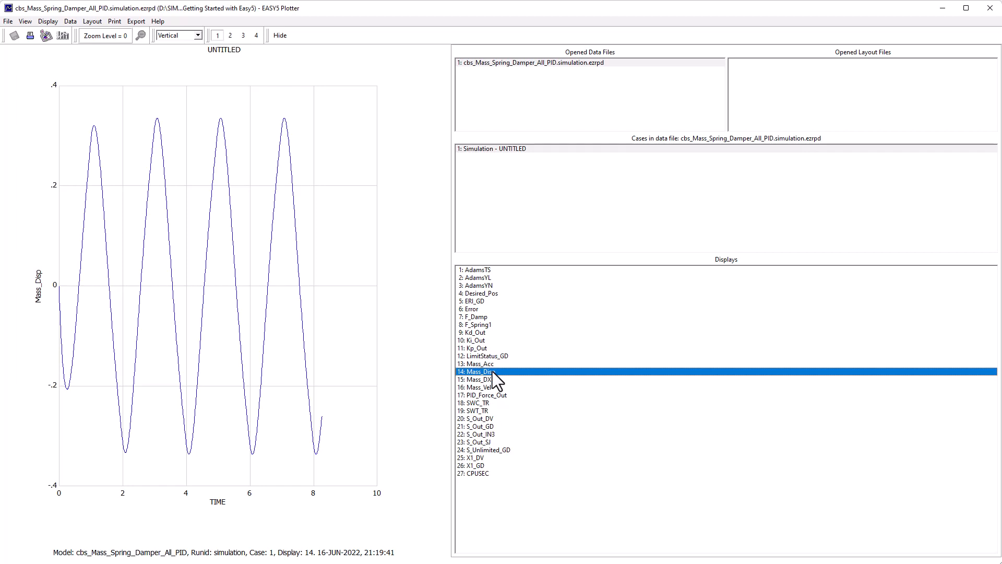
click(475, 294)
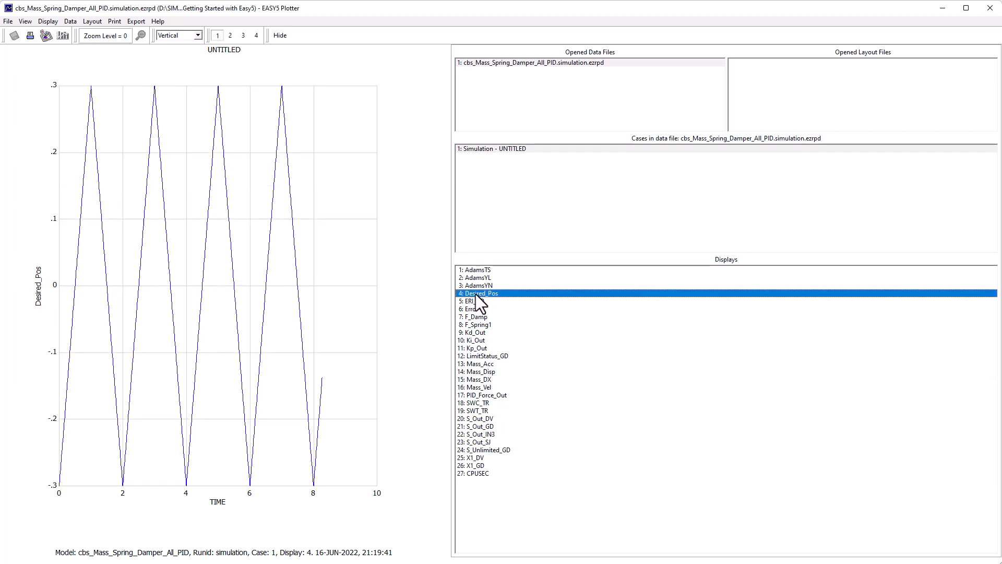
- Add a new curve to the Desired_Pos plot with Mass_Disp as its Y variable
right_click(176, 265)
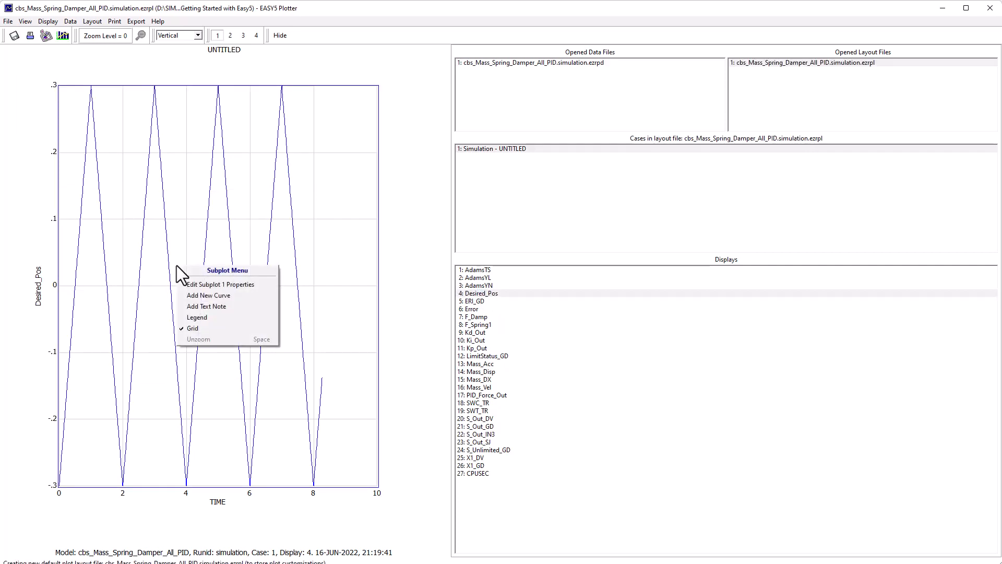
click(210, 295)
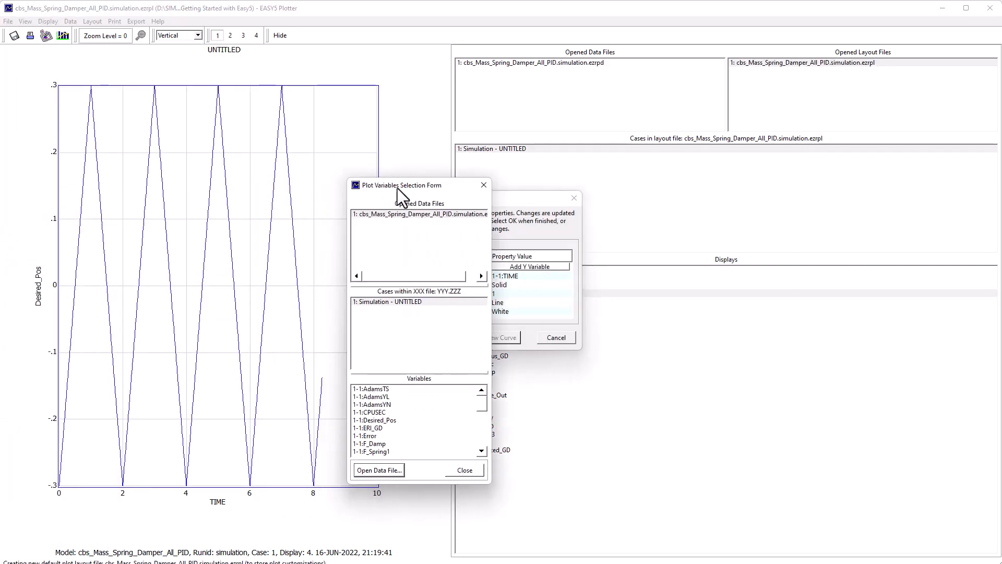
drag(396, 188, 313, 155)
drag(398, 370, 397, 387)
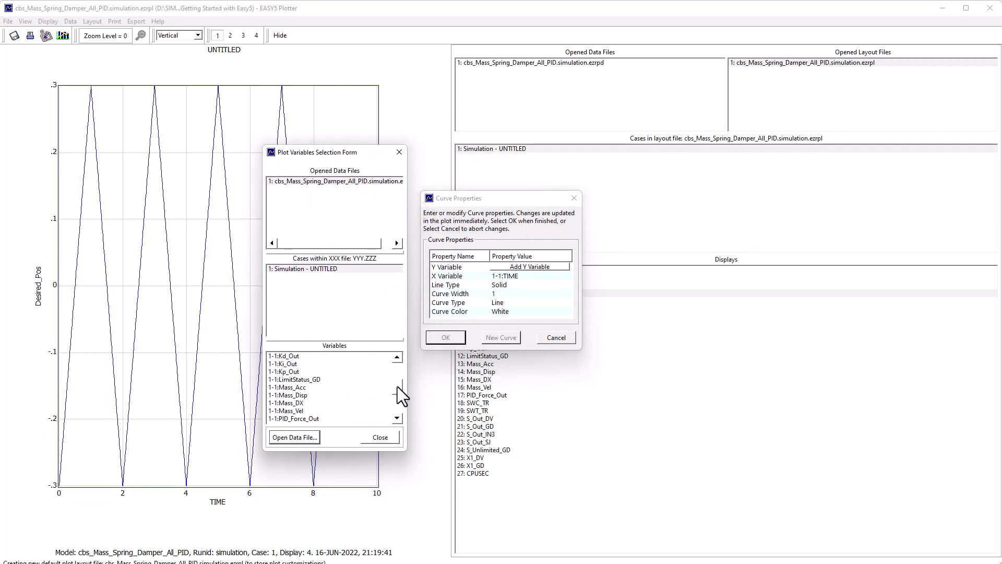
double_click(296, 373)
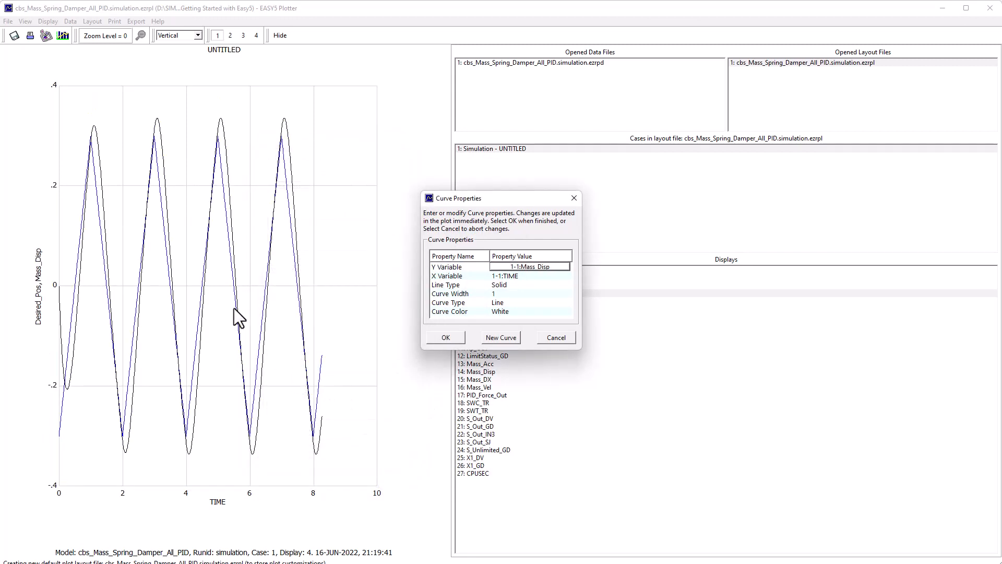
- Set the Mass_Disp curve's color to Red and increase its curve width
click(501, 310)
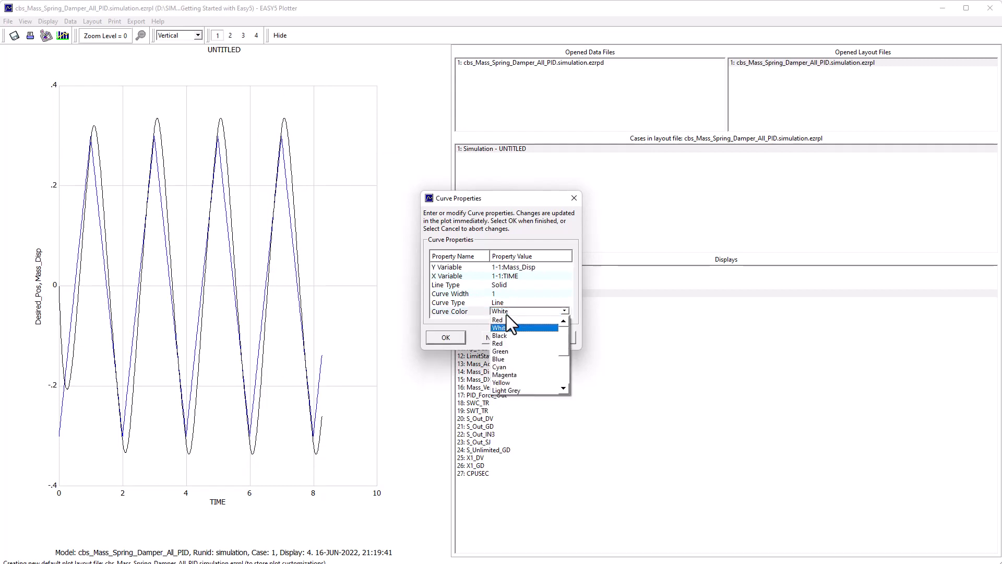
click(502, 343)
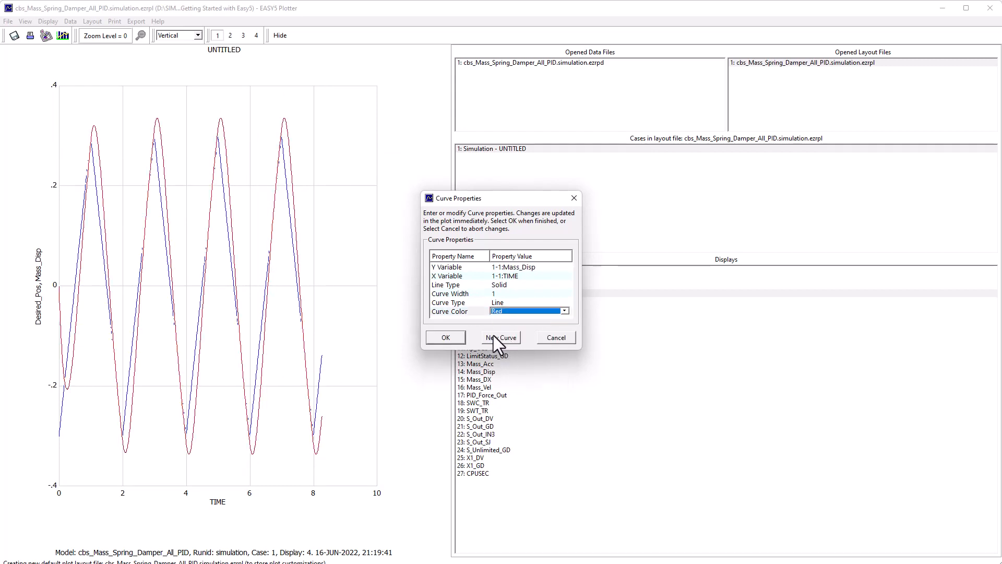
click(502, 292)
click(566, 291)
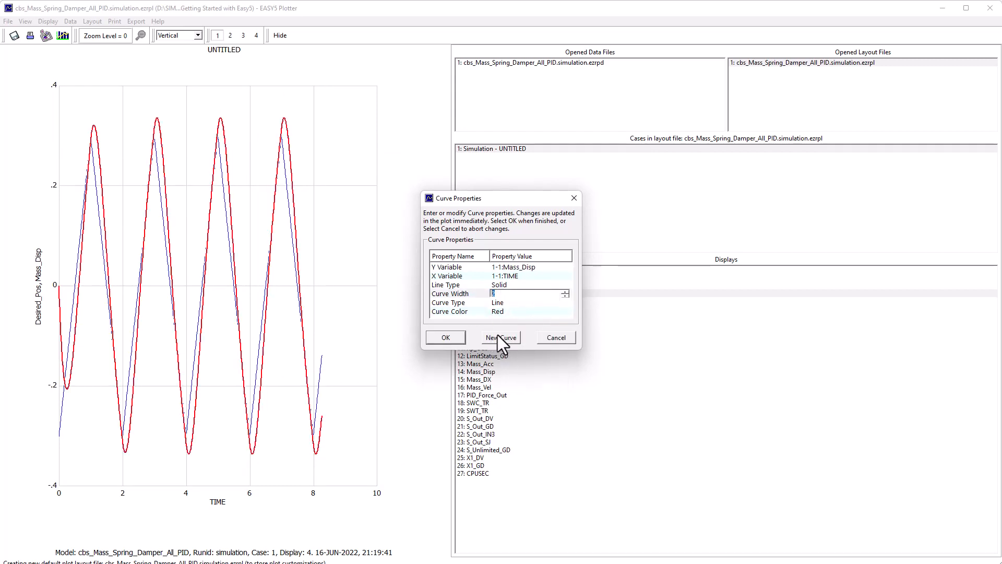
- Add another new curve to the same plot with Mass_DX as its Y variable
click(495, 337)
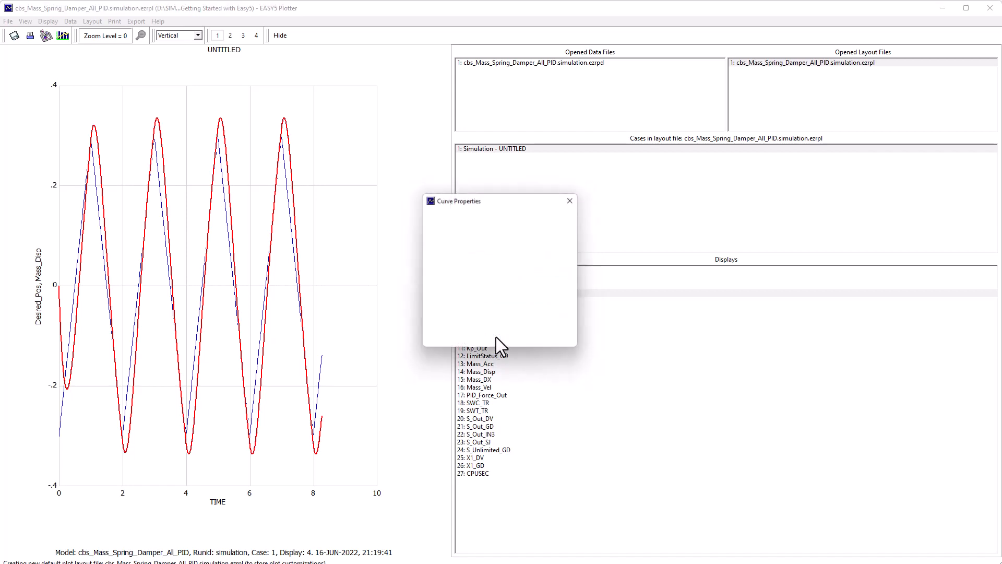
drag(253, 219, 717, 184)
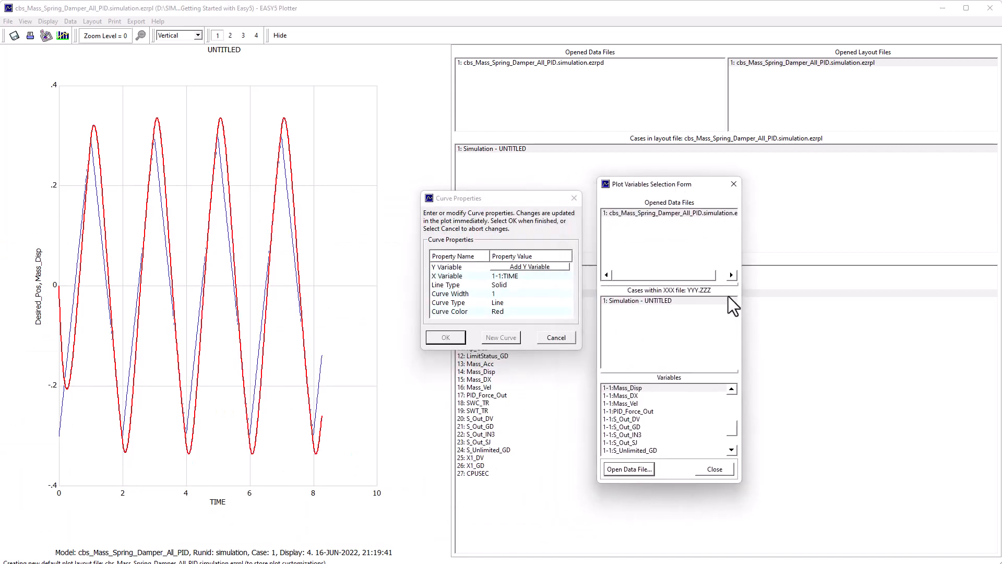
double_click(626, 397)
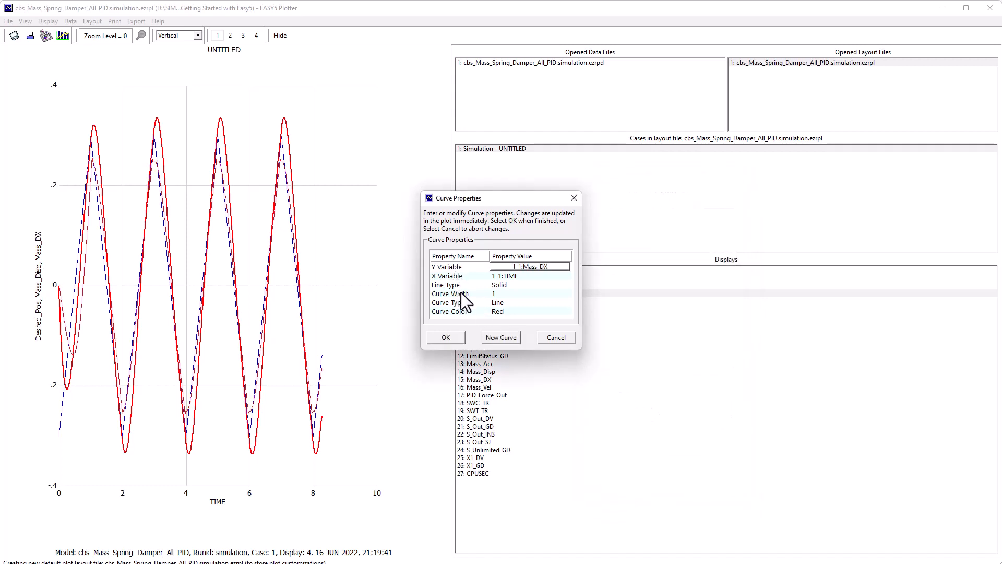
- Set the Mass_DX curve's color to Green, increase its curve width and accept the curve properties
click(500, 312)
click(500, 312)
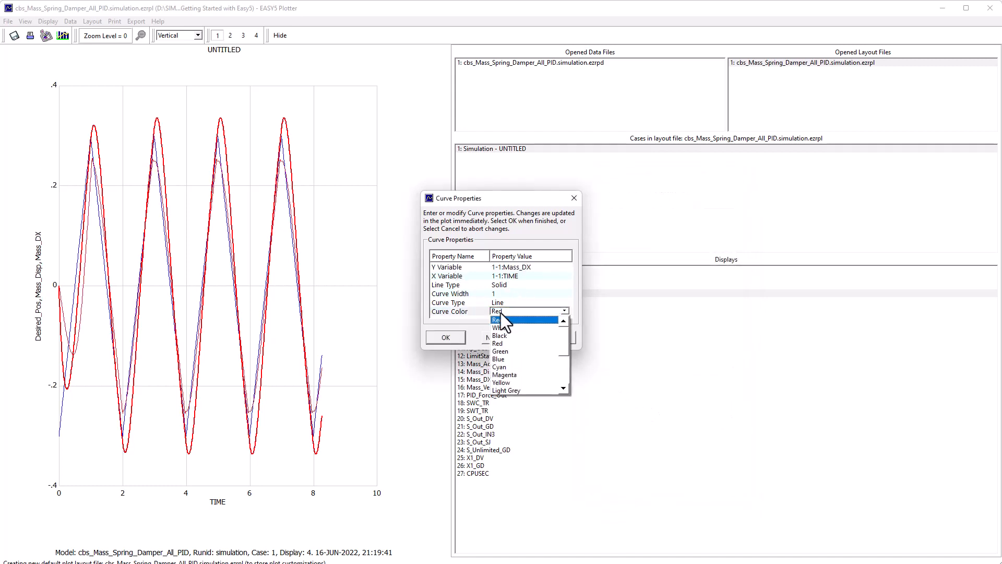
click(509, 350)
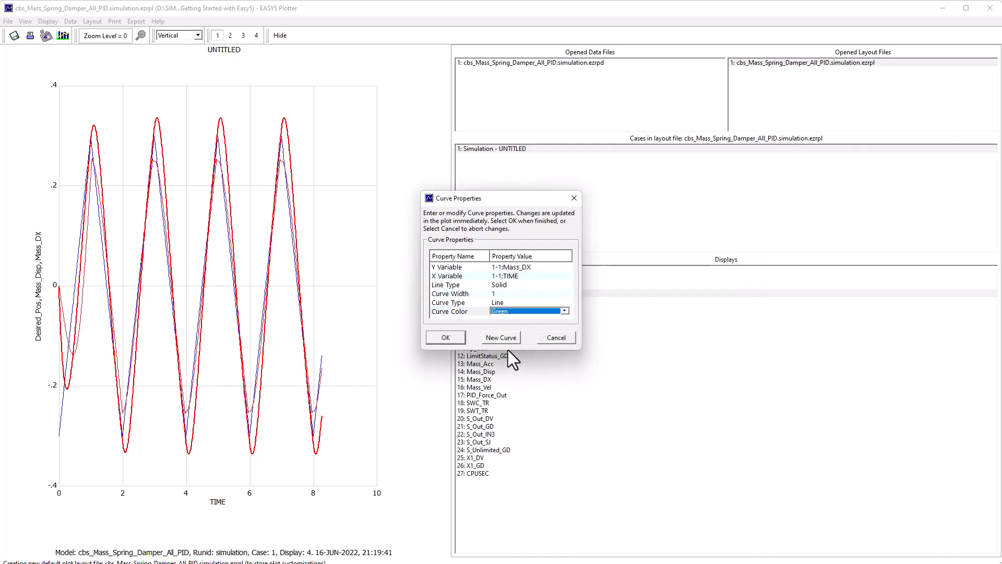
click(553, 294)
click(565, 292)
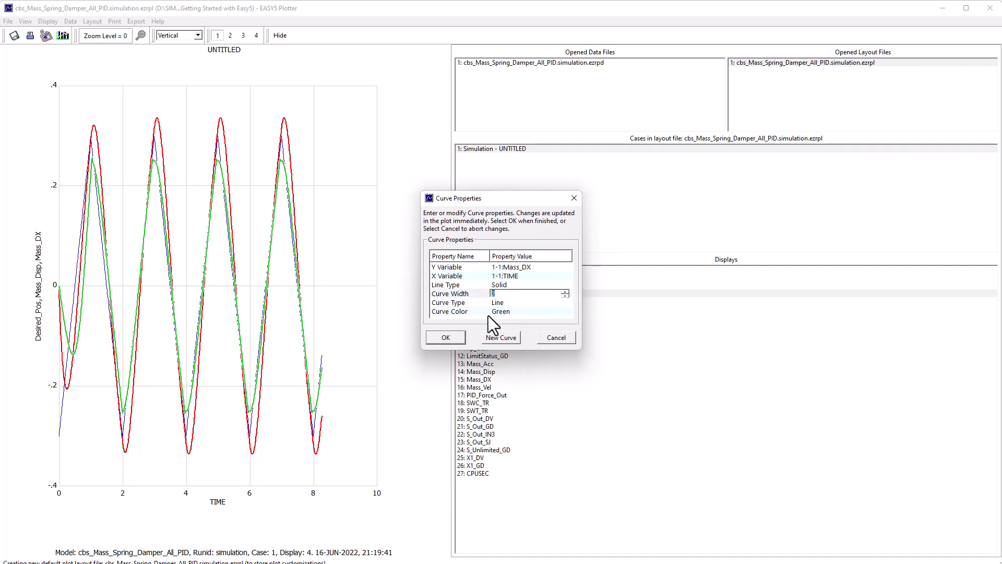
click(447, 338)
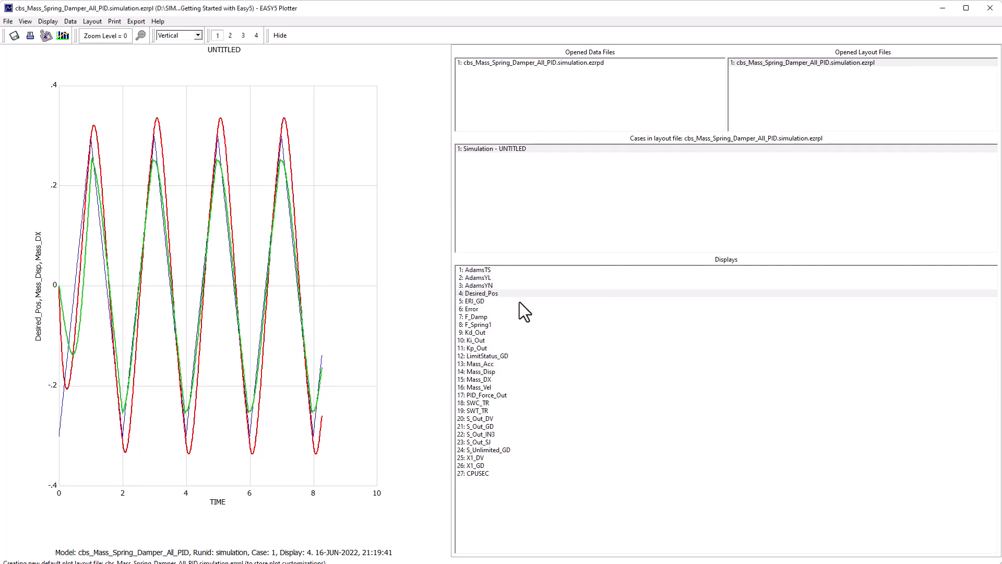
- Compare the Desired_Pos, Mass_Disp and Mass_DX curves, highlighting individual curves and examining the peaks near TIME 3
click(62, 406)
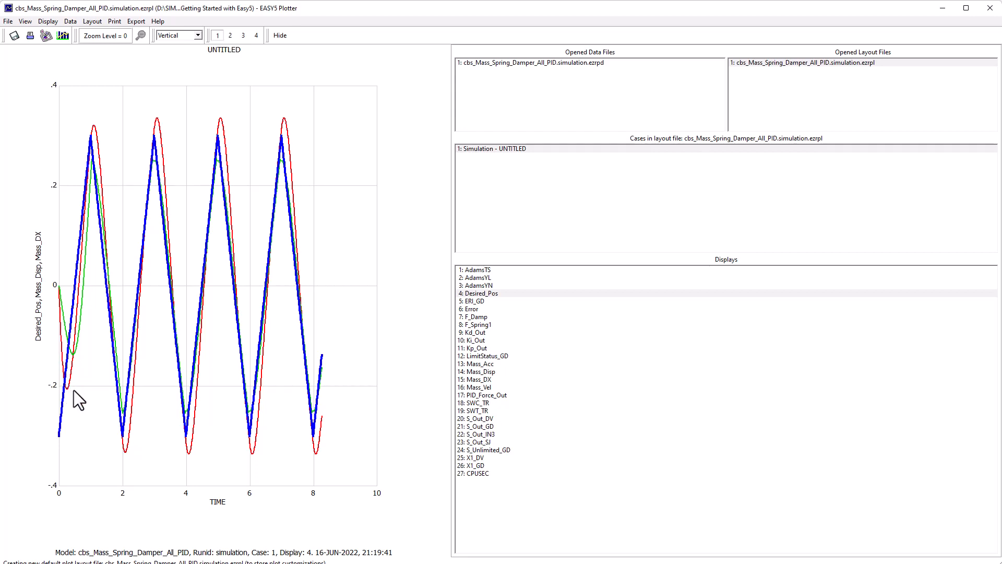
click(126, 449)
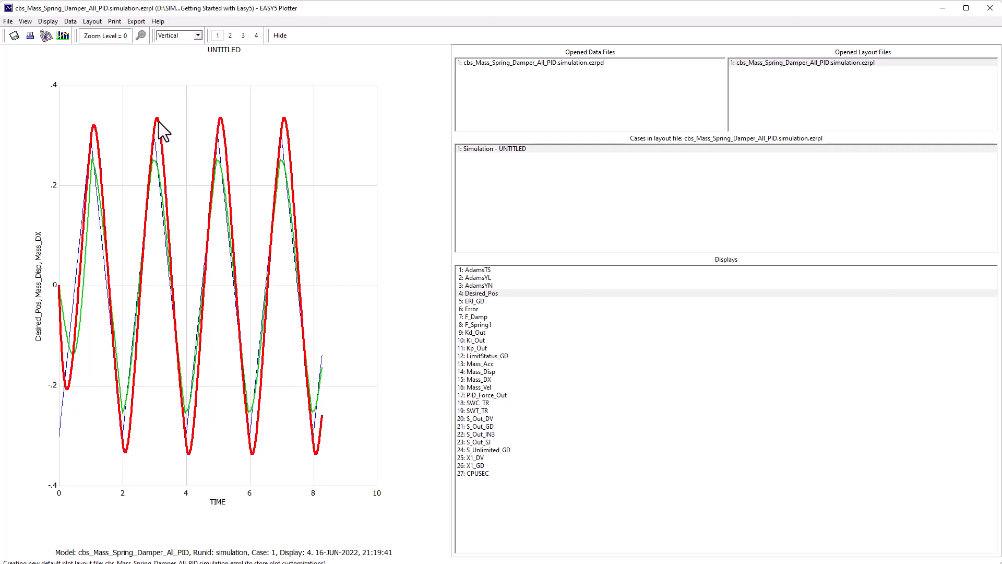
drag(130, 109, 191, 180)
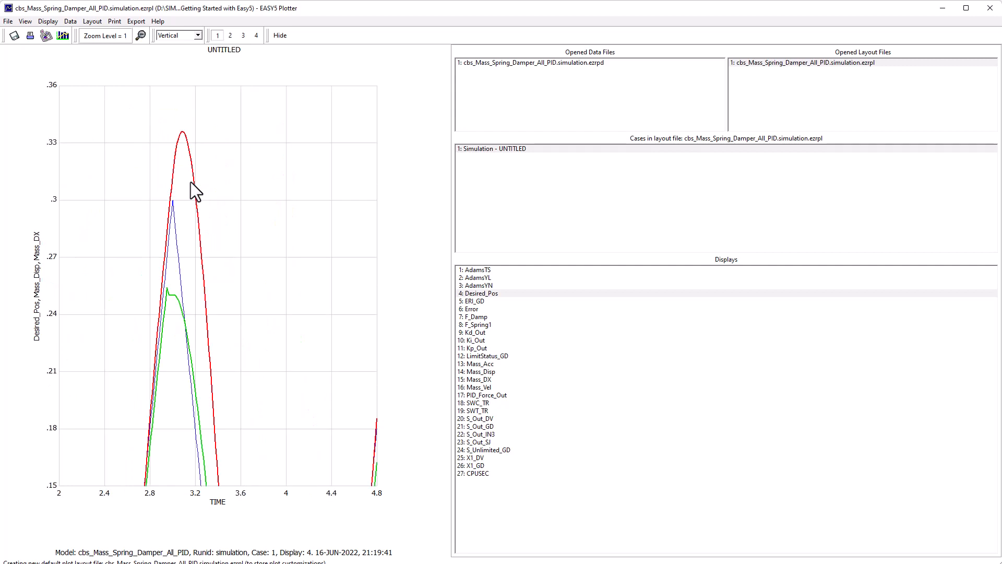
click(173, 216)
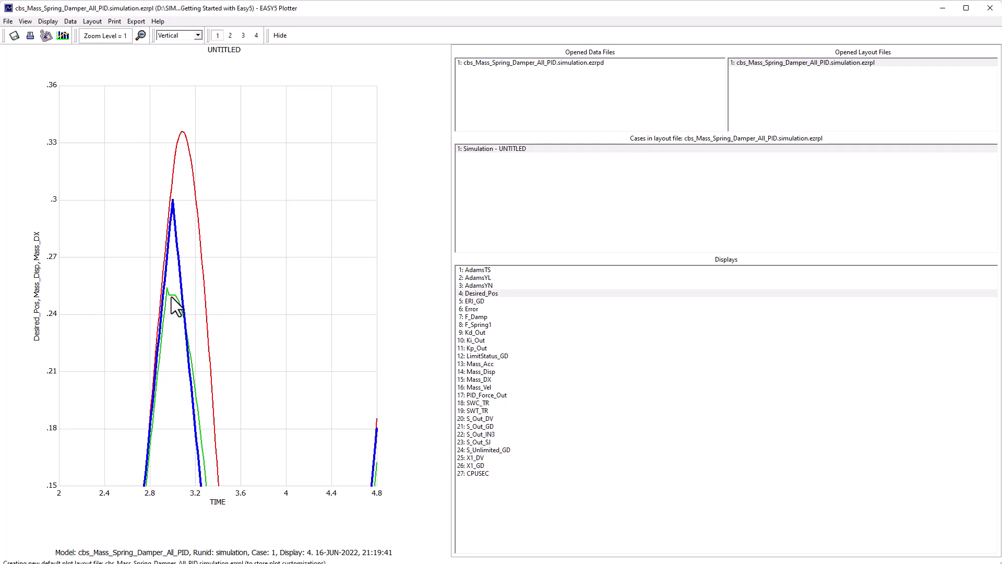
- Examine the Mass_DX peak near TIME 3 up close, then restore the full plot range
drag(152, 287, 220, 311)
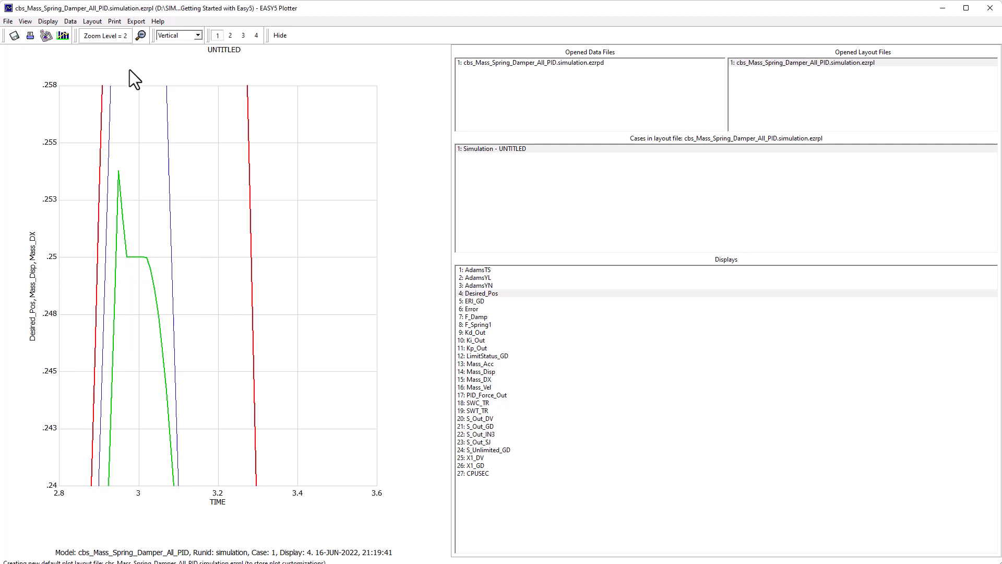
click(139, 35)
click(140, 36)
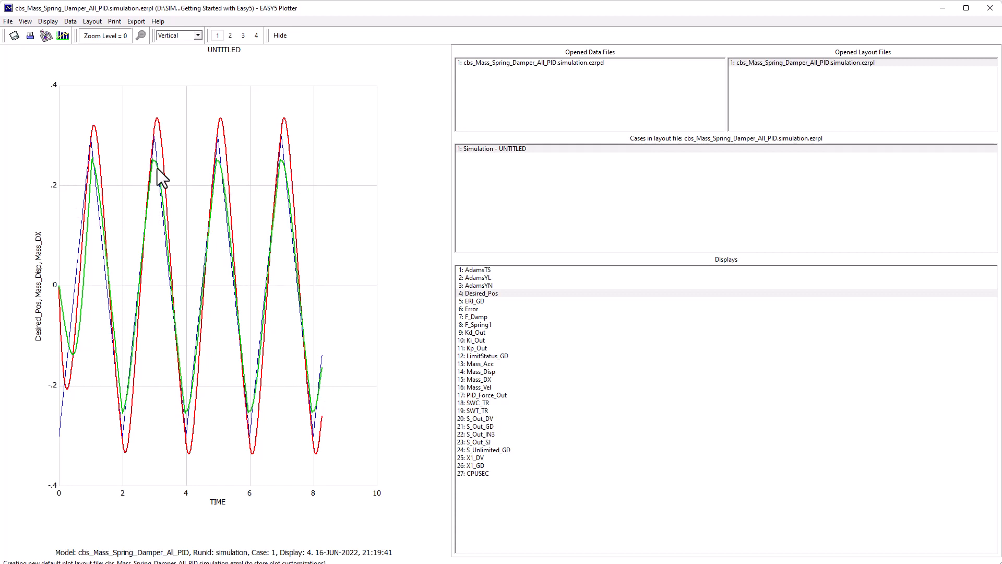
- Close the plotter and save the customized plot layout
click(990, 7)
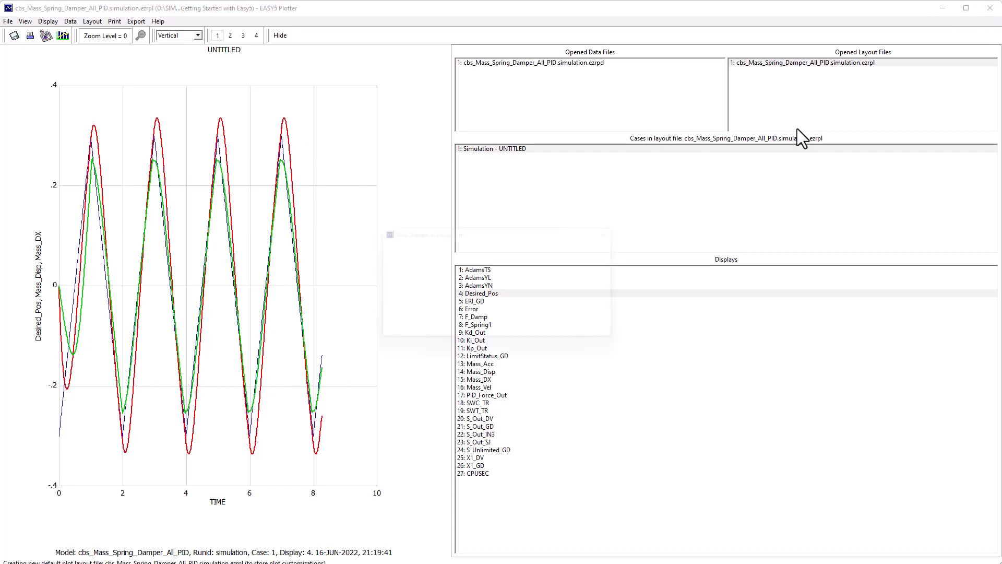
click(471, 312)
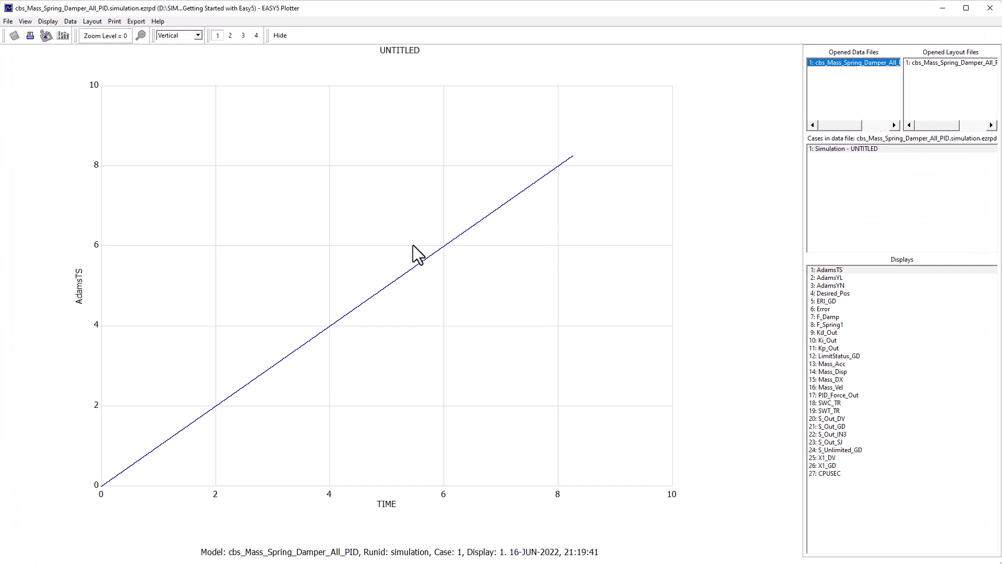
- Examine the PID_Force_Out plot from the saved layout file with its curve highlighted, and close the plotter
click(976, 63)
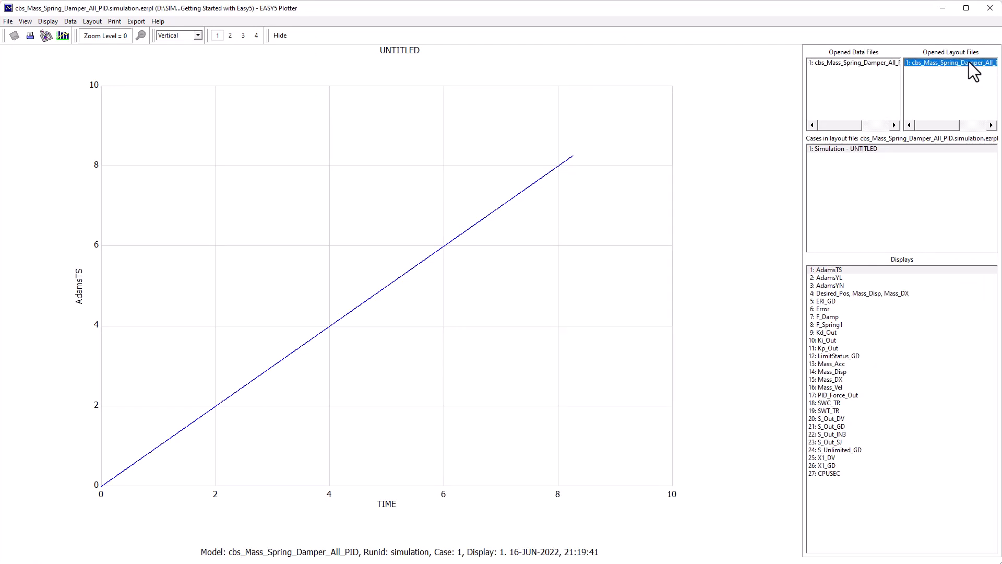
click(832, 395)
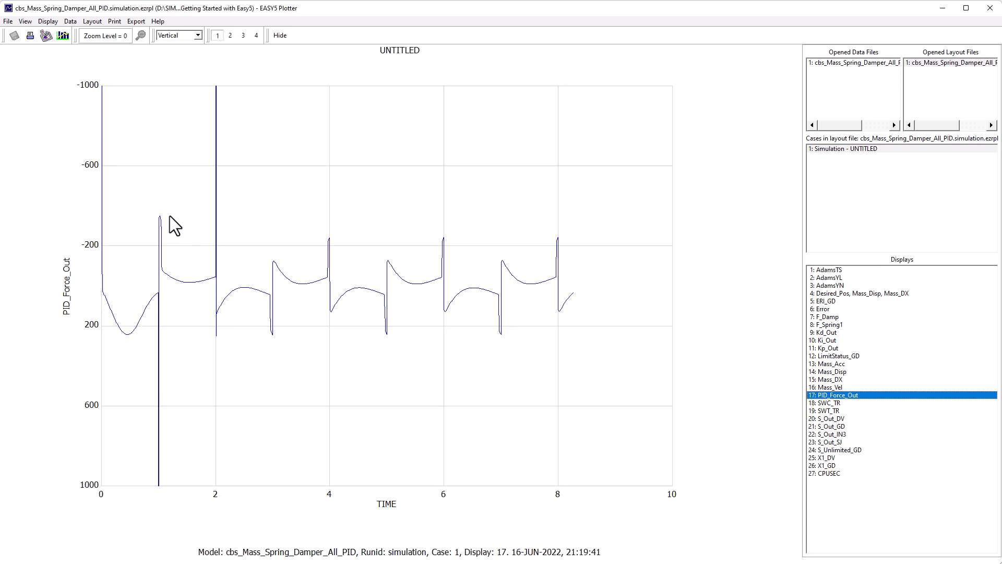
click(162, 261)
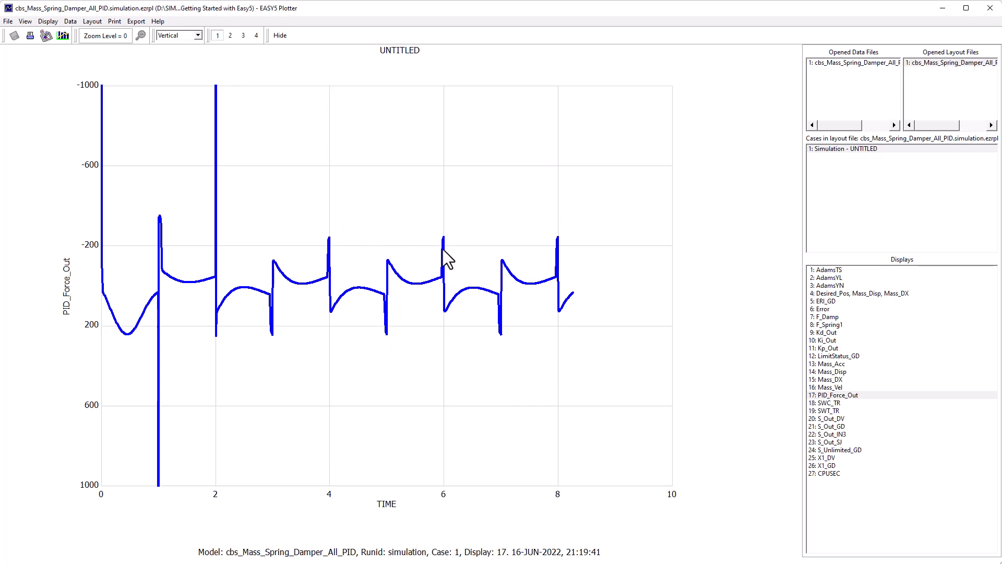
click(989, 8)
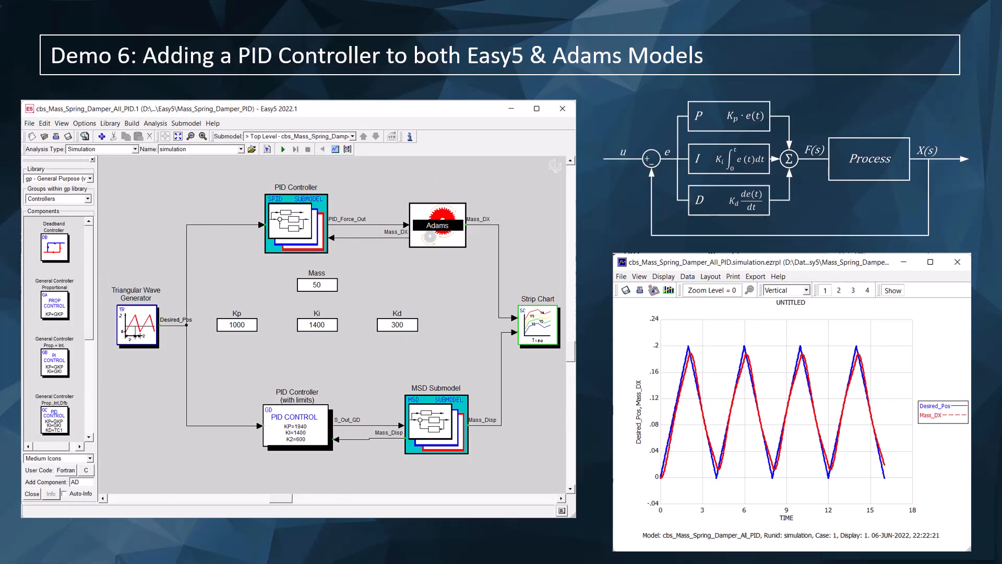